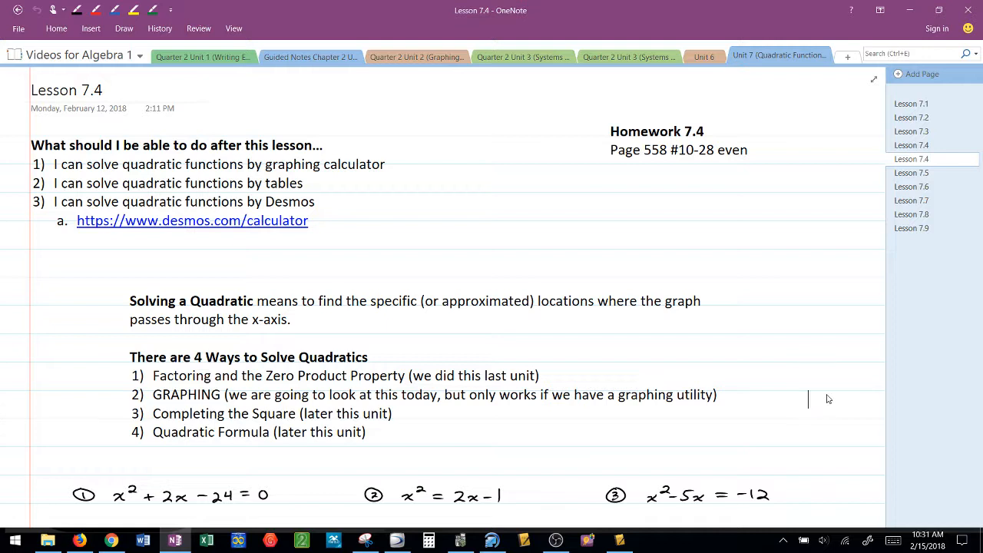
Highlight the word GRAPHING in yellow in the list of ways to solve quadratics
{"action": "left_click", "coordinate": [827, 395]}
{"action": "scroll", "coordinate": [826, 394], "scroll_direction": "down", "scroll_amount": 3}
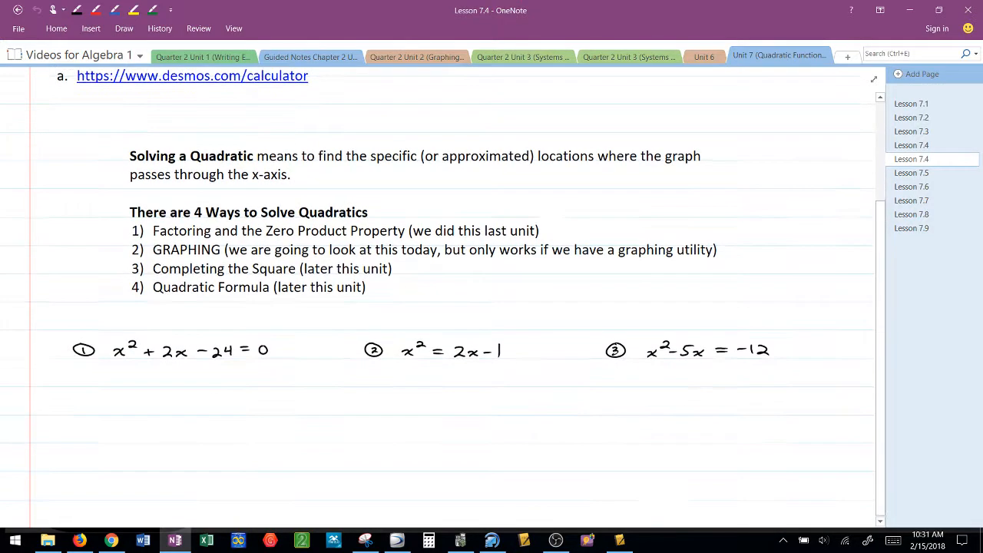
{"action": "scroll", "coordinate": [443, 296], "scroll_direction": "down", "scroll_amount": 2}
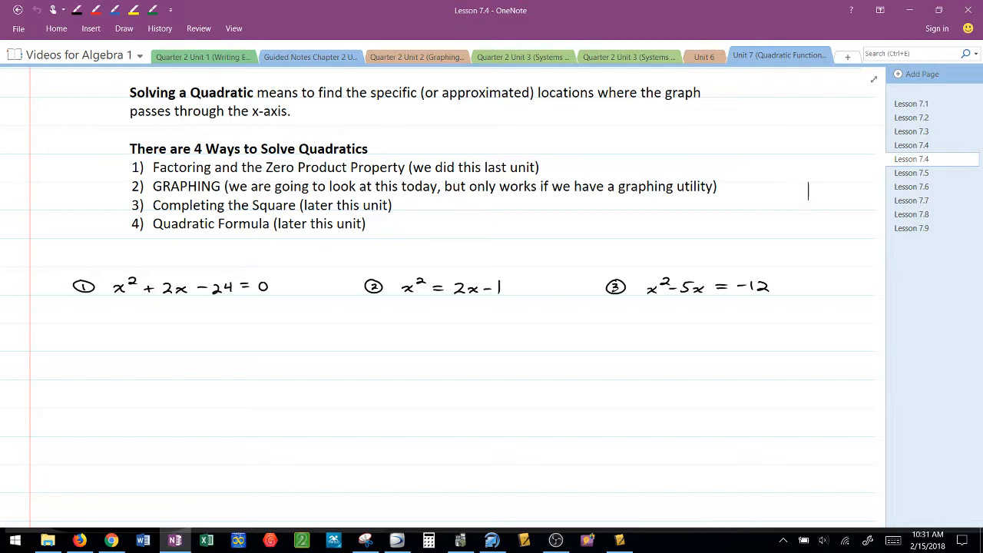
{"action": "left_click", "coordinate": [134, 10]}
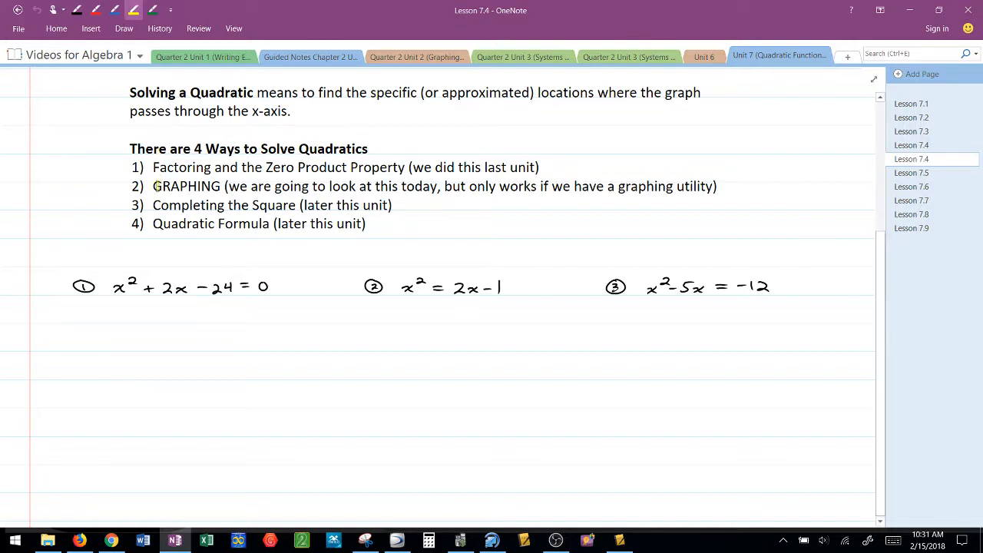
{"action": "left_click_drag", "start_coordinate": [153, 186], "coordinate": [224, 186]}
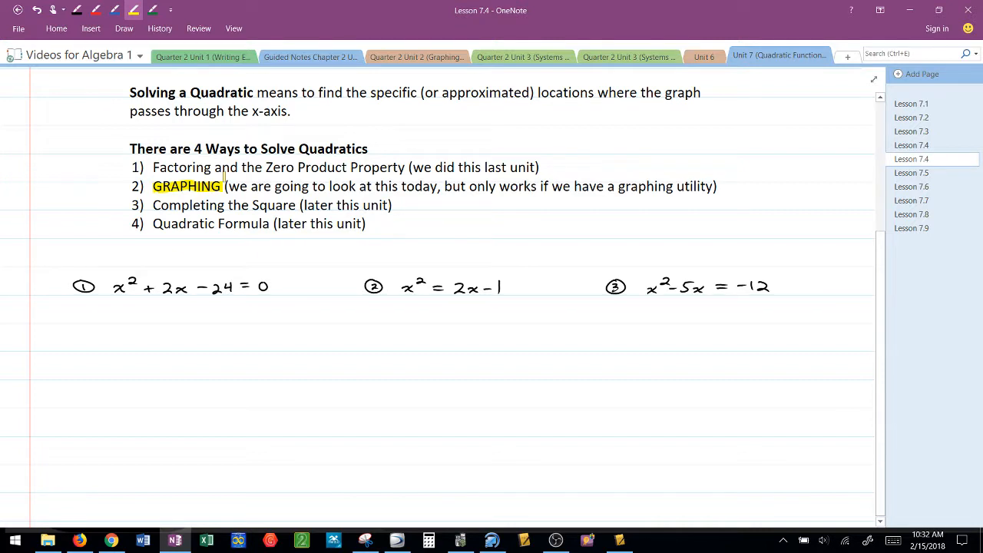
Handwrite the rearranged equation x² − 2x + 1 = 0 in blue ink beneath problem 2
{"action": "left_click", "coordinate": [115, 11]}
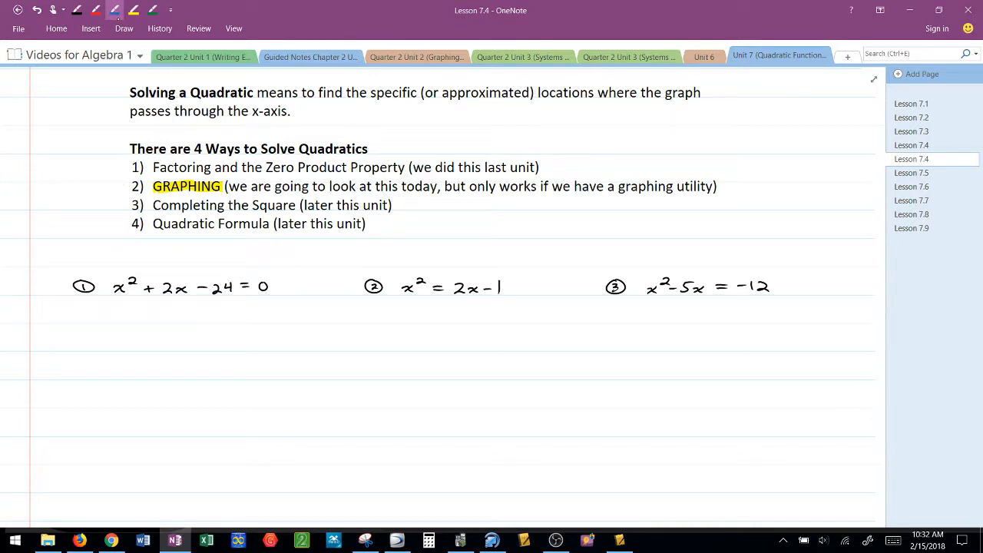
{"action": "left_click", "coordinate": [118, 16]}
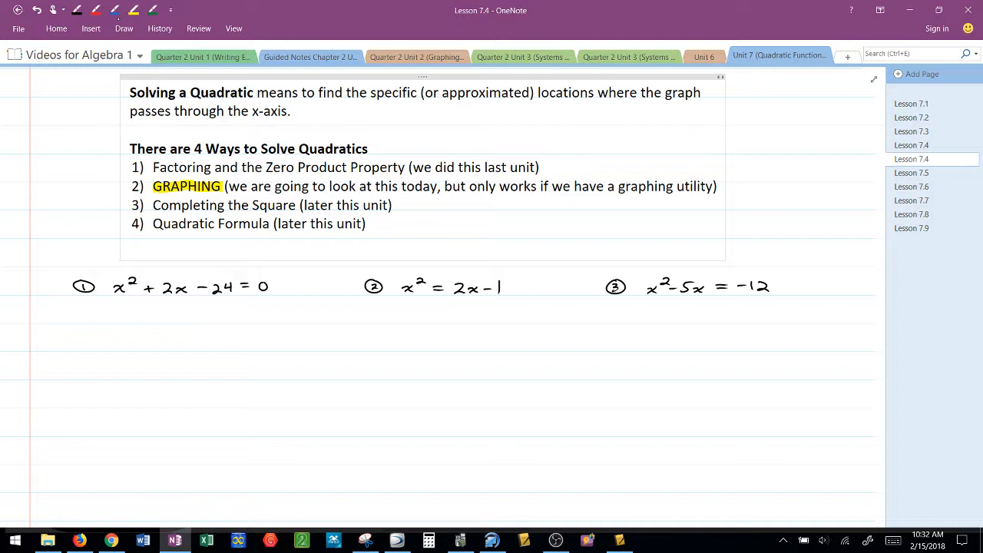
{"action": "left_click", "coordinate": [114, 10]}
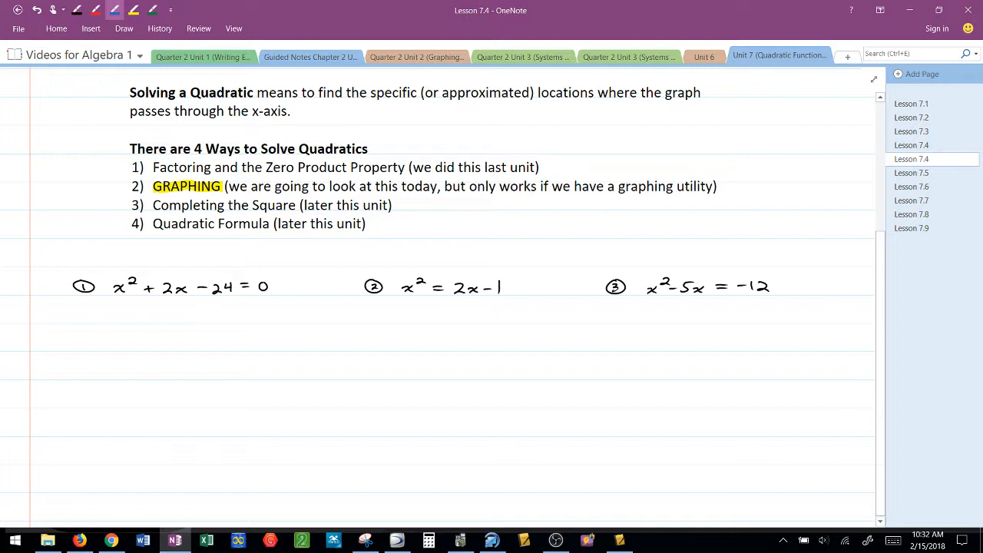
{"action": "left_click_drag", "start_coordinate": [398, 321], "coordinate": [405, 328]}
{"action": "mouse_move", "coordinate": [409, 320]}
{"action": "left_mouse_down"}
{"action": "mouse_move", "coordinate": [400, 329]}
{"action": "mouse_move", "coordinate": [421, 316]}
{"action": "mouse_move", "coordinate": [459, 329]}
{"action": "left_mouse_up"}
{"action": "left_click_drag", "start_coordinate": [460, 323], "coordinate": [452, 329]}
{"action": "mouse_move", "coordinate": [483, 315]}
{"action": "left_mouse_down"}
{"action": "mouse_move", "coordinate": [484, 328]}
{"action": "mouse_move", "coordinate": [518, 317]}
{"action": "left_mouse_up"}
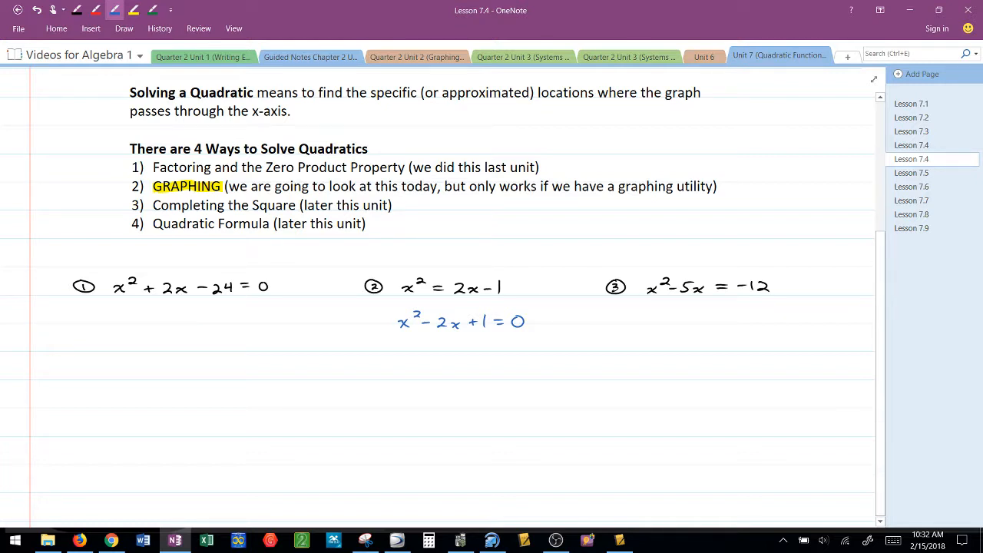
Handwrite the rearranged equation x² − 5x + 12 = 0 in blue ink beneath problem 3
{"action": "left_click_drag", "start_coordinate": [643, 320], "coordinate": [652, 327]}
{"action": "mouse_move", "coordinate": [654, 319]}
{"action": "left_mouse_down"}
{"action": "mouse_move", "coordinate": [644, 328]}
{"action": "mouse_move", "coordinate": [665, 318]}
{"action": "mouse_move", "coordinate": [679, 327]}
{"action": "left_mouse_up"}
{"action": "mouse_move", "coordinate": [681, 315]}
{"action": "left_mouse_down"}
{"action": "mouse_move", "coordinate": [698, 328]}
{"action": "mouse_move", "coordinate": [721, 326]}
{"action": "left_mouse_up"}
{"action": "left_click_drag", "start_coordinate": [727, 319], "coordinate": [754, 324]}
{"action": "left_click_drag", "start_coordinate": [769, 316], "coordinate": [771, 318]}
Handwrite a circled problem 4, 2x² − 9x + 8 = 0, in black ink in the blank space below problem 1
{"action": "scroll", "coordinate": [438, 307], "scroll_direction": "down", "scroll_amount": 3}
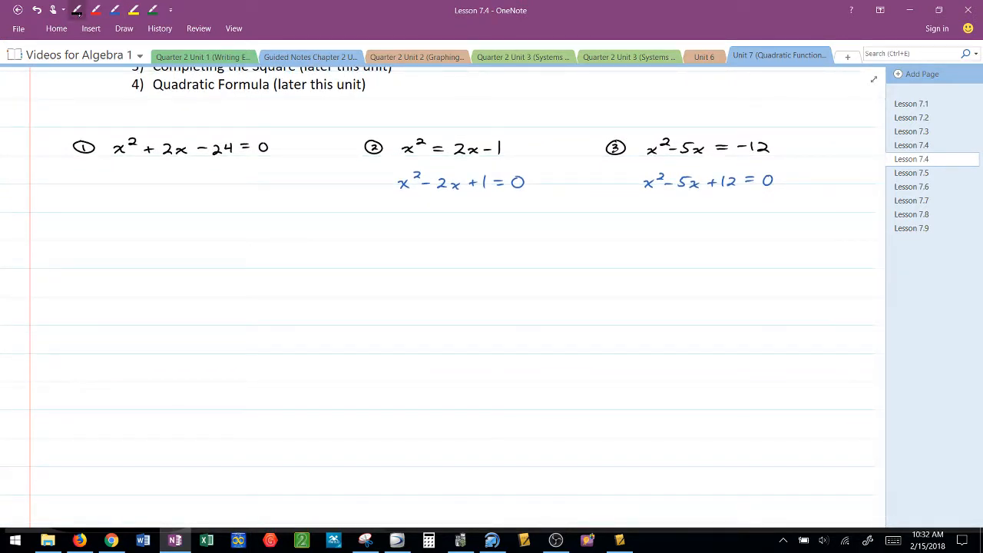
{"action": "left_click", "coordinate": [77, 12]}
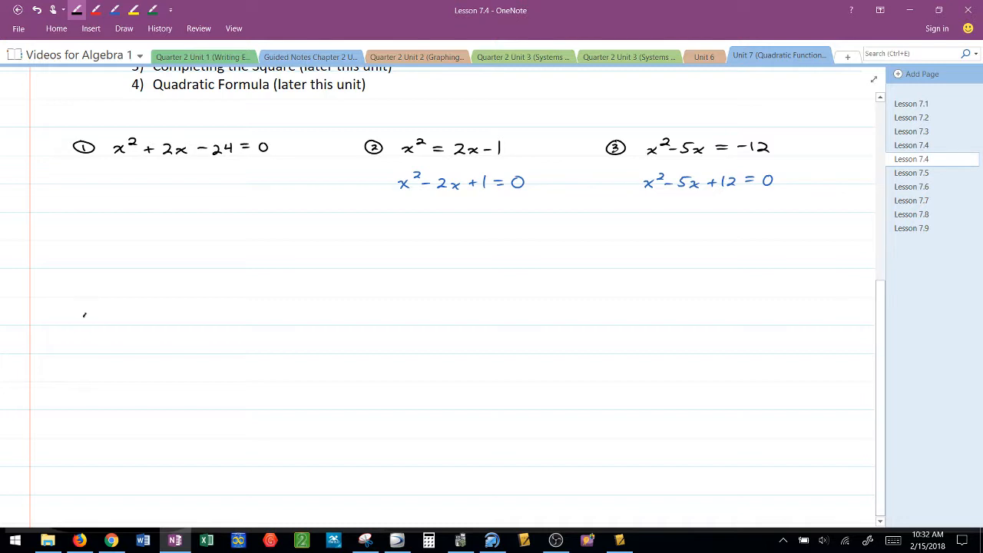
{"action": "left_click_drag", "start_coordinate": [85, 314], "coordinate": [90, 306]}
{"action": "mouse_move", "coordinate": [125, 311]}
{"action": "left_mouse_down"}
{"action": "mouse_move", "coordinate": [134, 321]}
{"action": "mouse_move", "coordinate": [180, 318]}
{"action": "left_mouse_up"}
{"action": "mouse_move", "coordinate": [194, 311]}
{"action": "left_mouse_down"}
{"action": "mouse_move", "coordinate": [188, 323]}
{"action": "mouse_move", "coordinate": [292, 310]}
{"action": "left_mouse_up"}
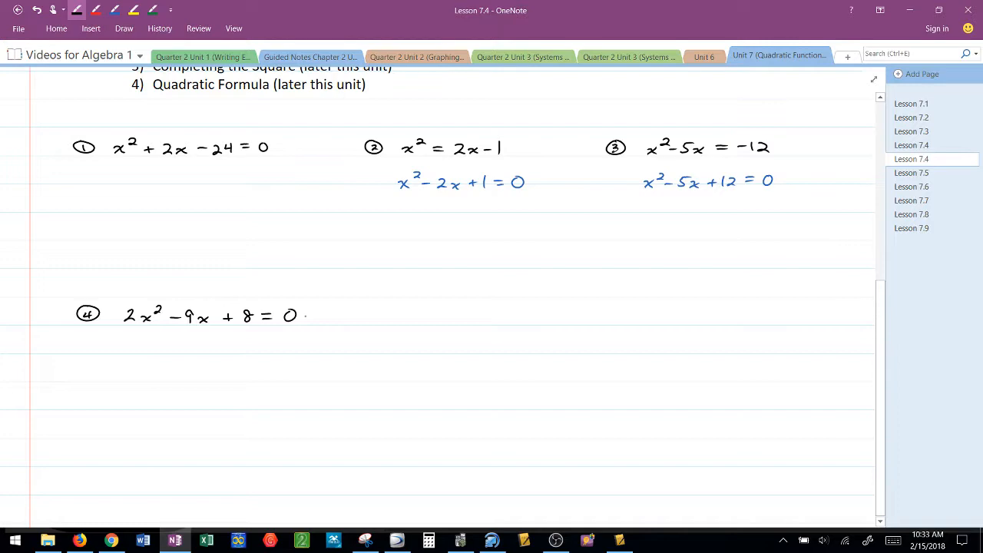
Switch to the Desmos graphing calculator in Chrome
{"action": "scroll", "coordinate": [305, 314], "scroll_direction": "up", "scroll_amount": 5}
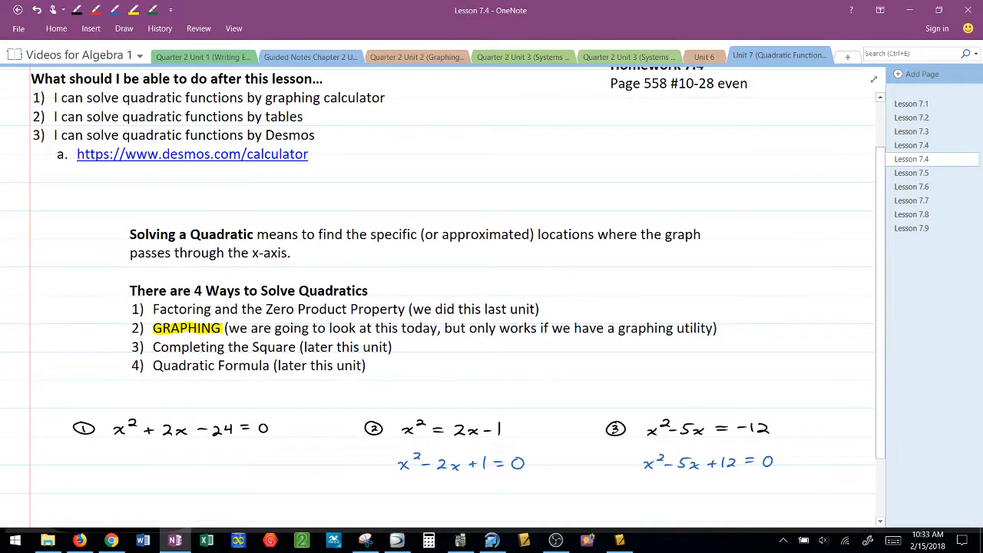
{"action": "scroll", "coordinate": [453, 299], "scroll_direction": "down", "scroll_amount": 1}
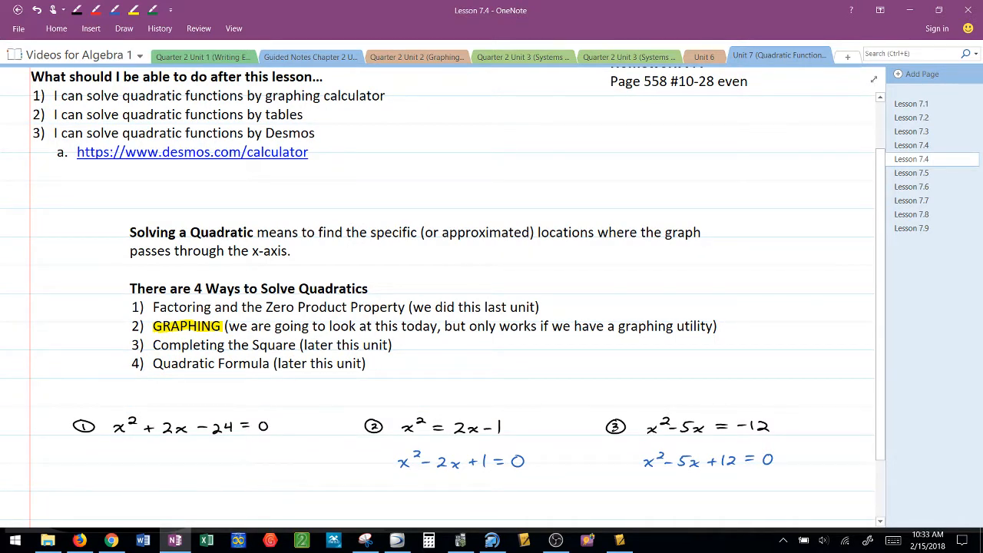
{"action": "scroll", "coordinate": [423, 366], "scroll_direction": "down", "scroll_amount": 4}
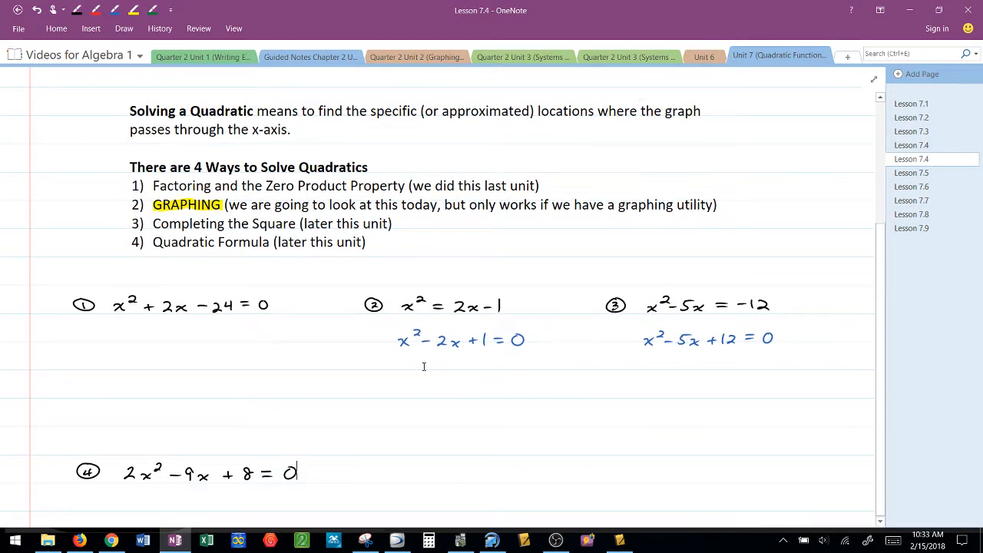
{"action": "left_click", "coordinate": [111, 540]}
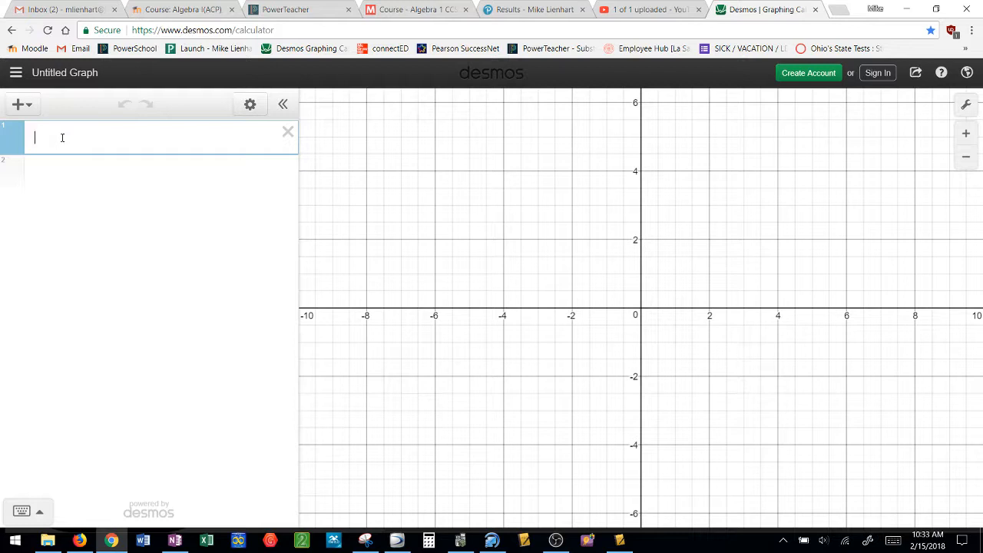
{"action": "mouse_move", "coordinate": [113, 542]}
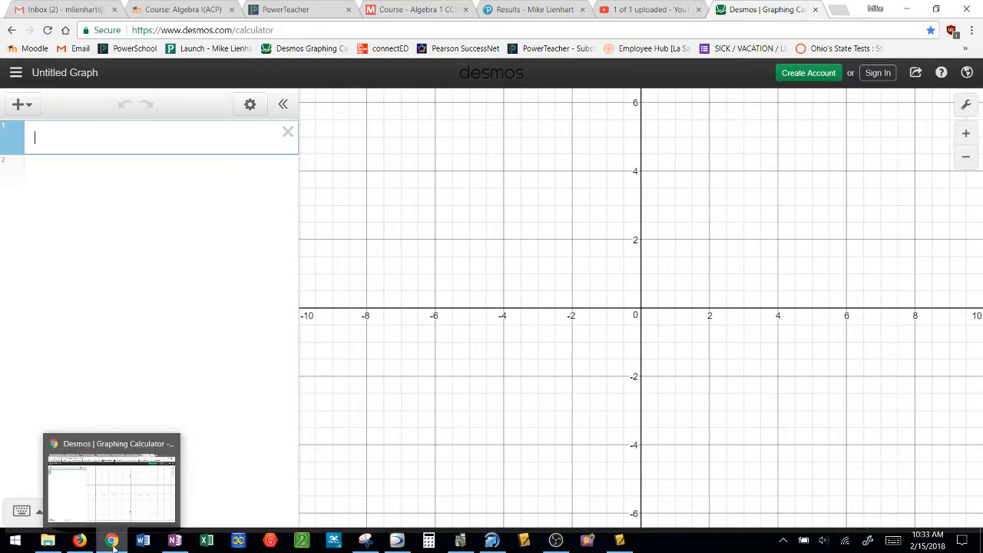
{"action": "left_click", "coordinate": [112, 542]}
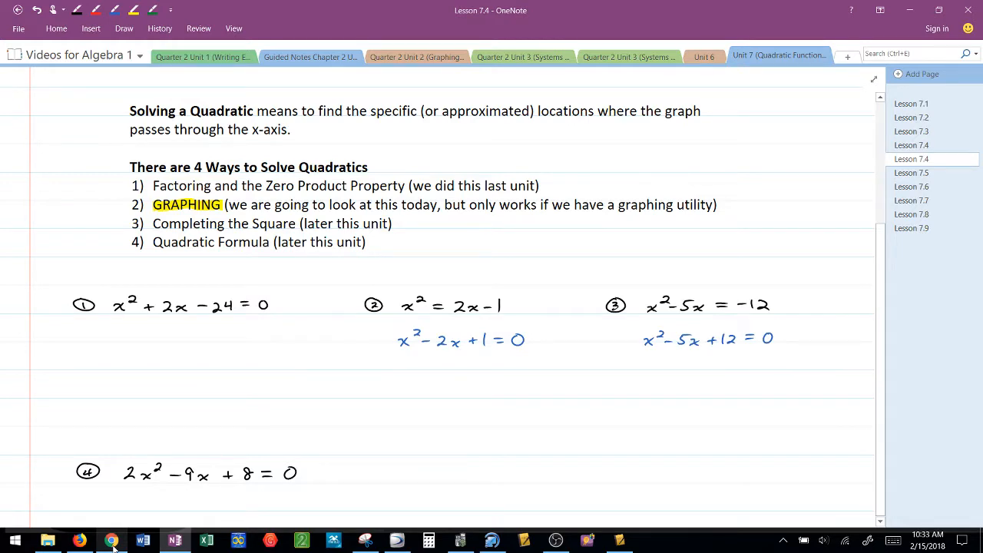
{"action": "left_click", "coordinate": [113, 543]}
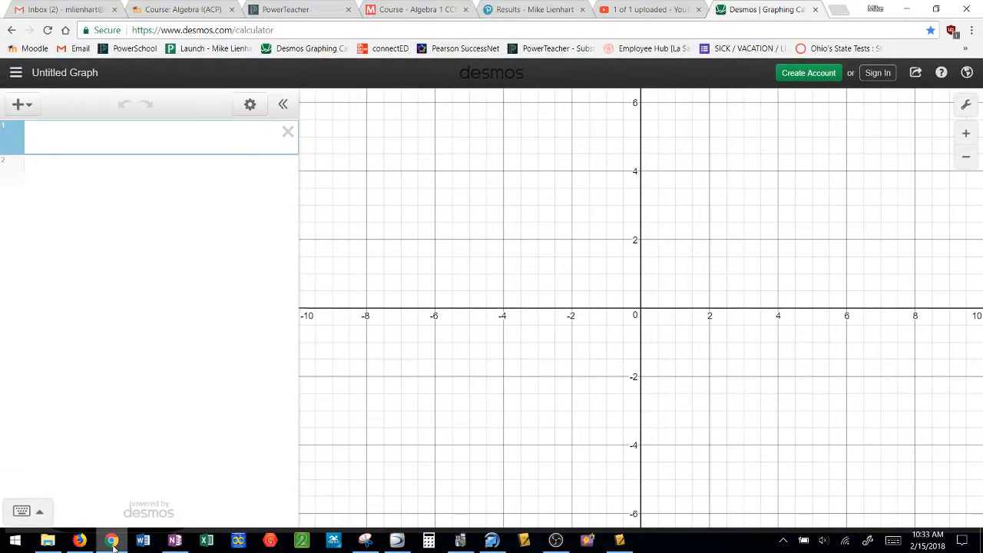
Graph the first problem as y = x² + 2x − 24 in the first expression line
{"action": "type", "text": "y"}
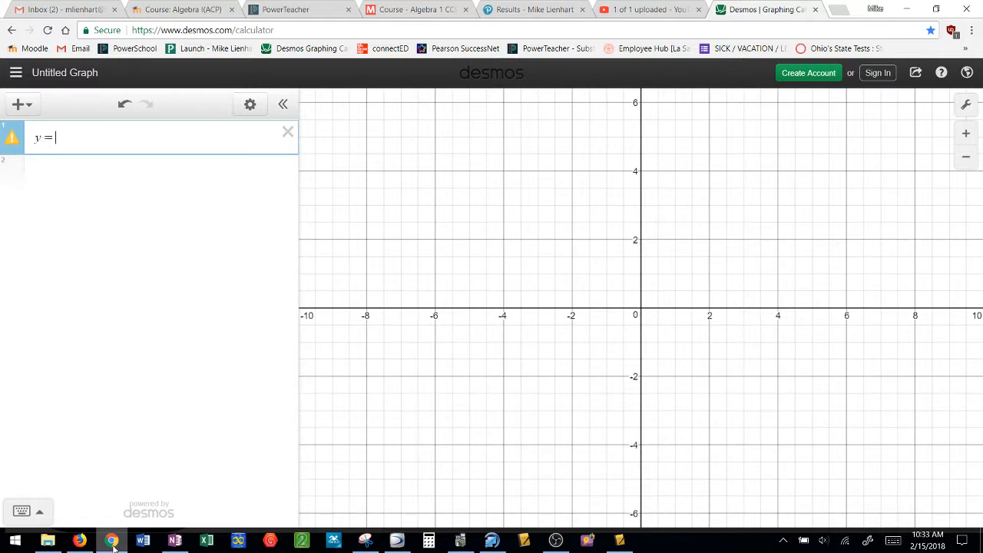
{"action": "type", "text": "=x"}
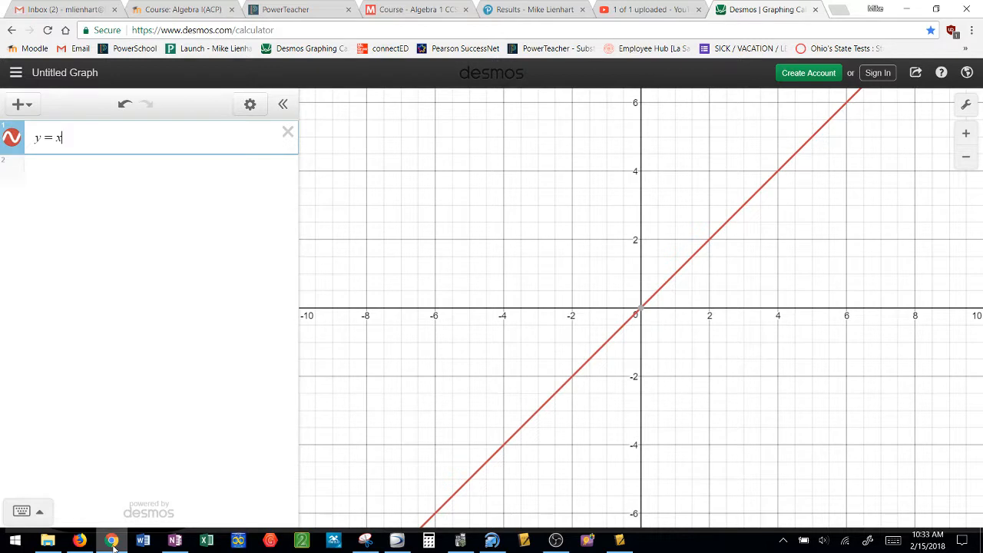
{"action": "type", "text": "^2"}
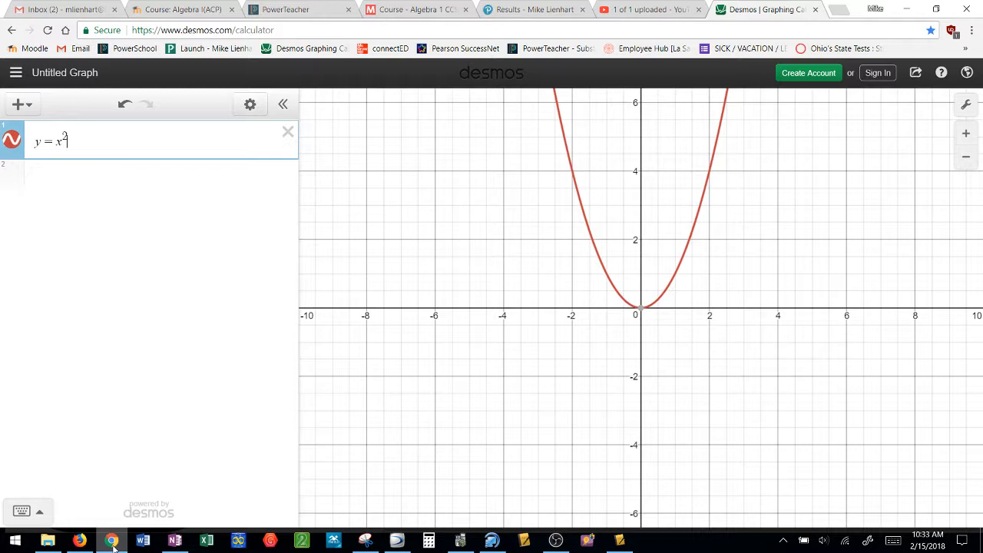
{"action": "key", "text": "Right"}
{"action": "type", "text": "+2x"}
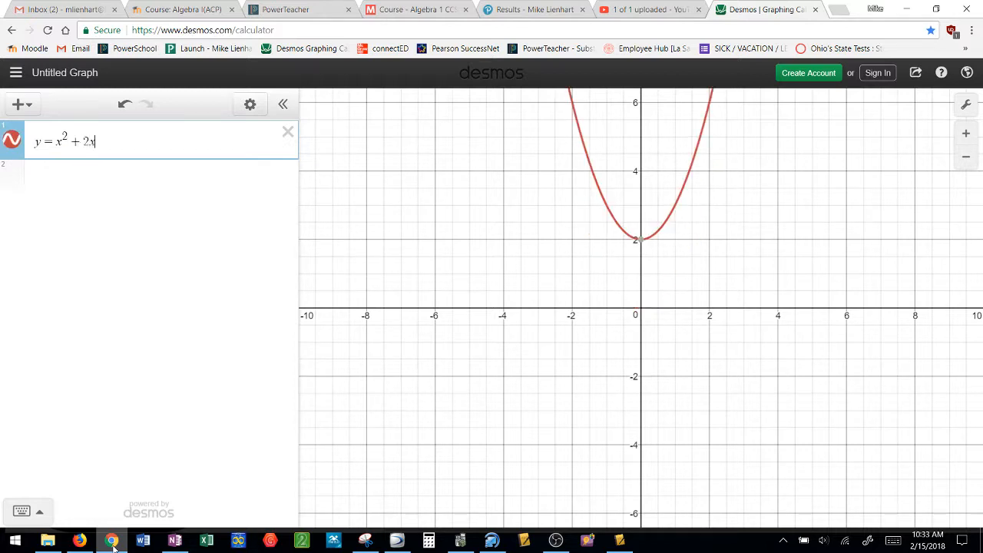
{"action": "type", "text": "-24"}
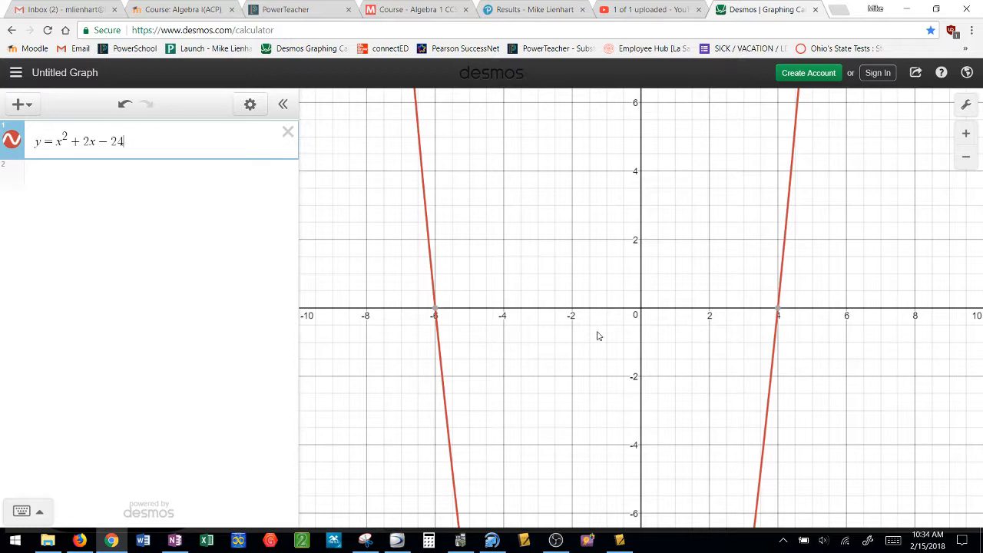
Switch to OneNote and handwrite the boxed solution x = −6, 4 in red ink beneath problem 1
{"action": "mouse_move", "coordinate": [435, 314]}
{"action": "mouse_move", "coordinate": [779, 314]}
{"action": "left_click", "coordinate": [175, 544]}
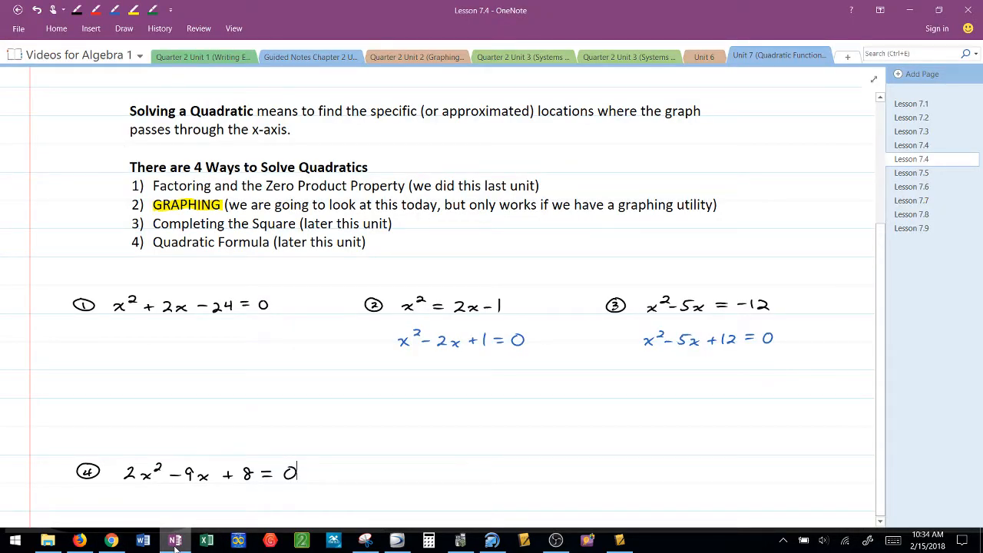
{"action": "left_click", "coordinate": [95, 10]}
{"action": "left_click_drag", "start_coordinate": [132, 345], "coordinate": [146, 355]}
{"action": "left_click_drag", "start_coordinate": [154, 346], "coordinate": [190, 350]}
{"action": "mouse_move", "coordinate": [196, 341]}
{"action": "left_mouse_down"}
{"action": "mouse_move", "coordinate": [194, 353]}
{"action": "mouse_move", "coordinate": [201, 352]}
{"action": "left_mouse_up"}
{"action": "left_click_drag", "start_coordinate": [209, 351], "coordinate": [225, 355]}
{"action": "mouse_move", "coordinate": [160, 334]}
{"action": "left_mouse_down"}
{"action": "mouse_move", "coordinate": [142, 368]}
{"action": "mouse_move", "coordinate": [254, 343]}
{"action": "mouse_move", "coordinate": [145, 332]}
{"action": "left_mouse_up"}
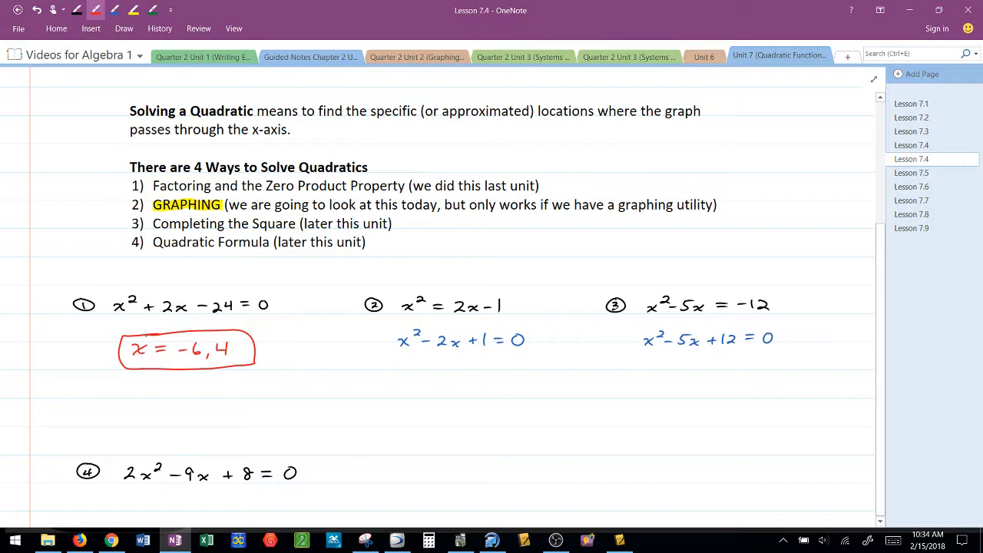
{"action": "key", "text": "Escape"}
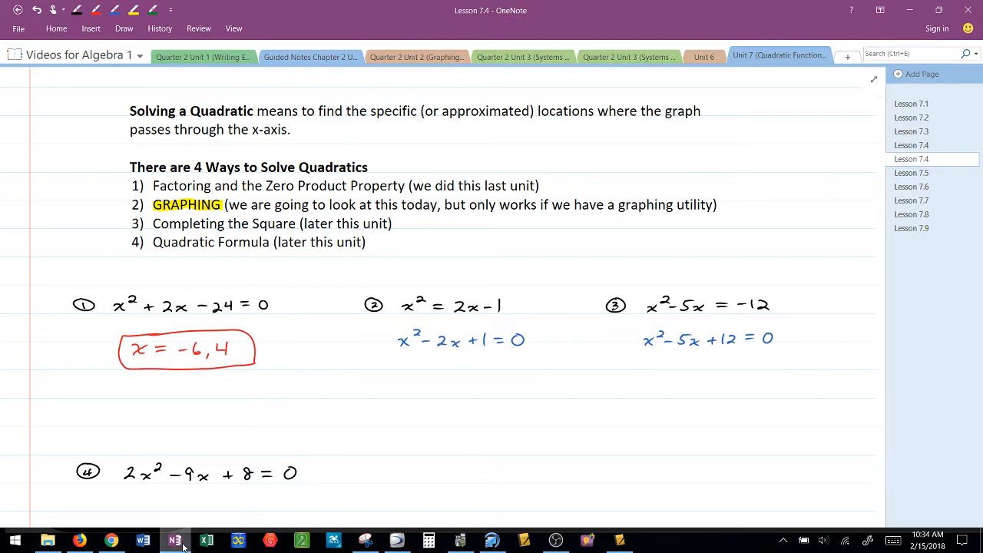
Switch to Desmos in Chrome and clear the equation from the first expression line
{"action": "left_click", "coordinate": [110, 541]}
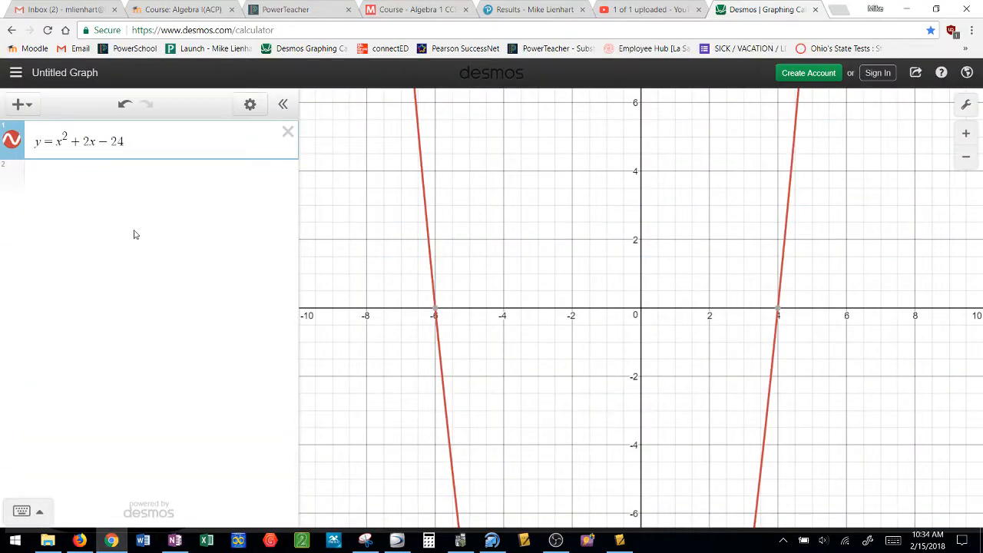
{"action": "left_click", "coordinate": [231, 142]}
{"action": "key", "text": "BackSpace"}
{"action": "key", "text": "BackSpace"}
{"action": "key", "text": "BackSpace"}
{"action": "key", "text": "BackSpace"}
{"action": "key", "text": "BackSpace"}
{"action": "key", "text": "BackSpace"}
{"action": "key", "text": "BackSpace"}
{"action": "key", "text": "BackSpace"}
{"action": "key", "text": "BackSpace"}
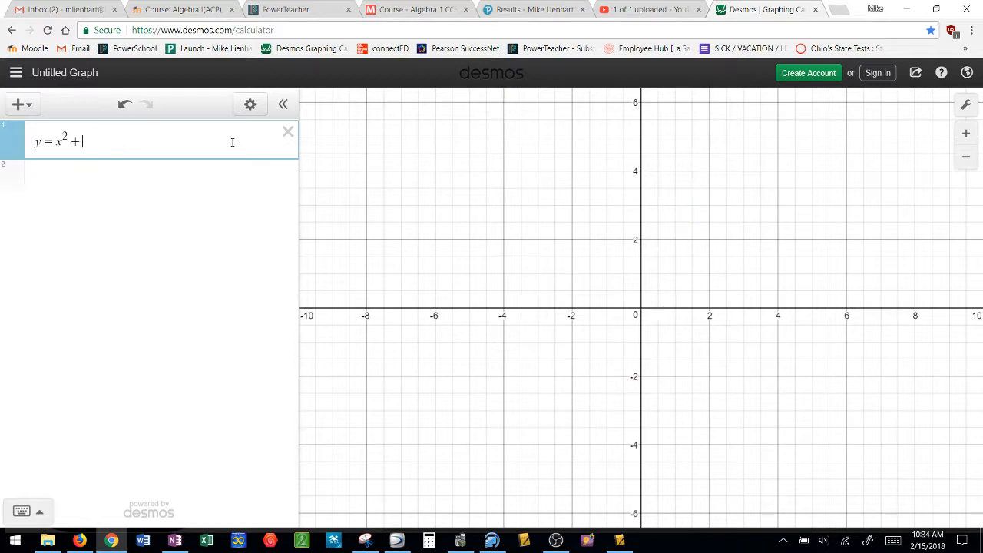
{"action": "key", "text": "BackSpace"}
{"action": "key", "text": "BackSpace"}
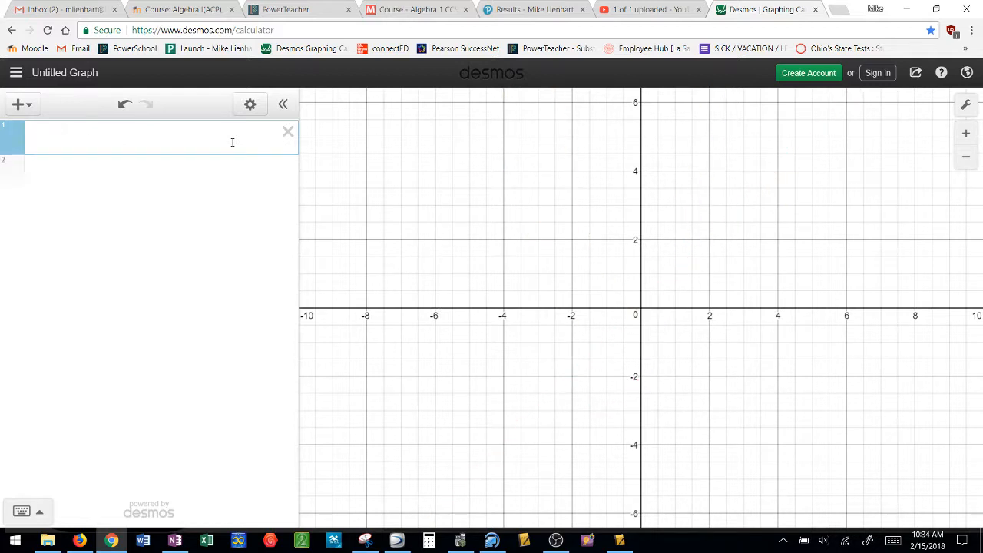
Graph the second problem as y = x² − 2x + 1, checking its rearranged equation in the OneNote notes
{"action": "type", "text": "y ="}
{"action": "left_click", "coordinate": [170, 548]}
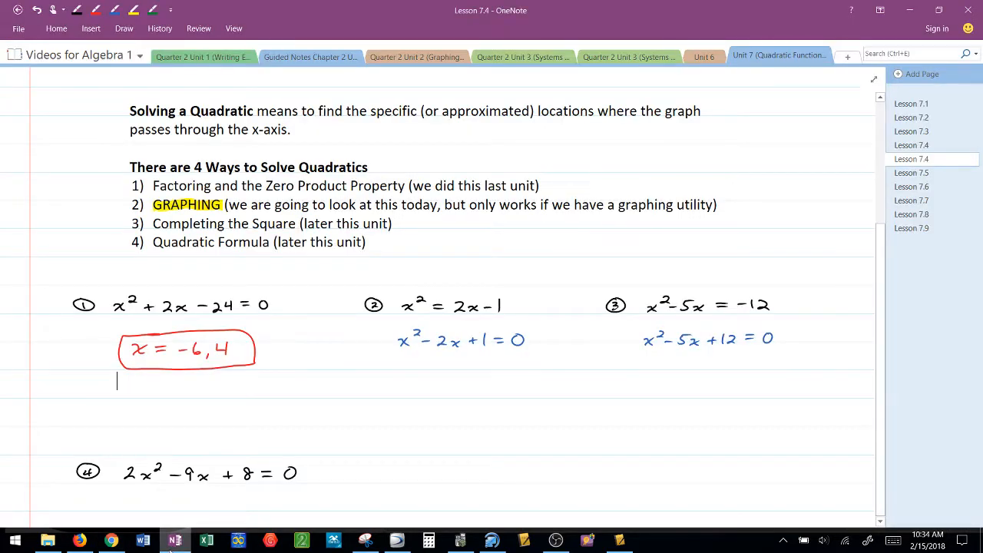
{"action": "left_click", "coordinate": [172, 545]}
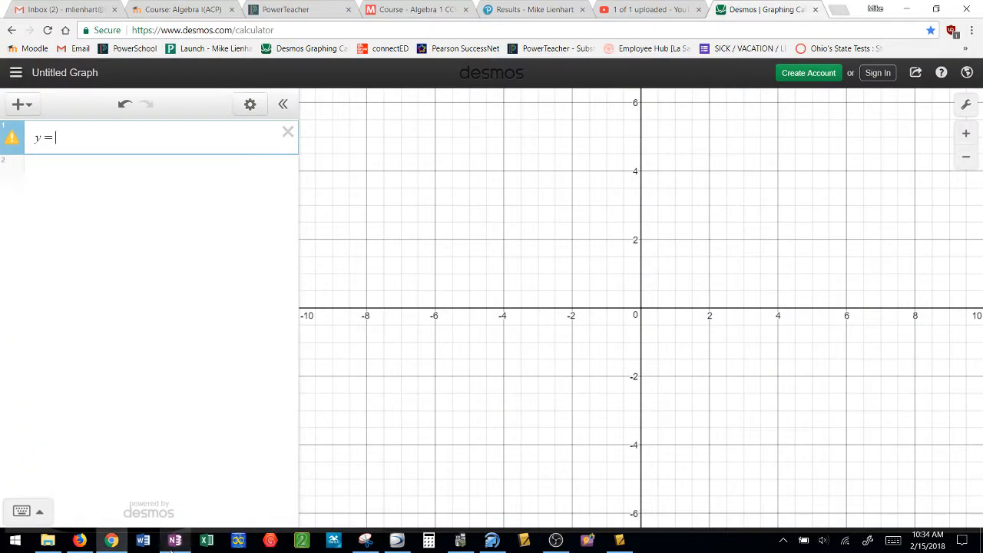
{"action": "type", "text": "x^2"}
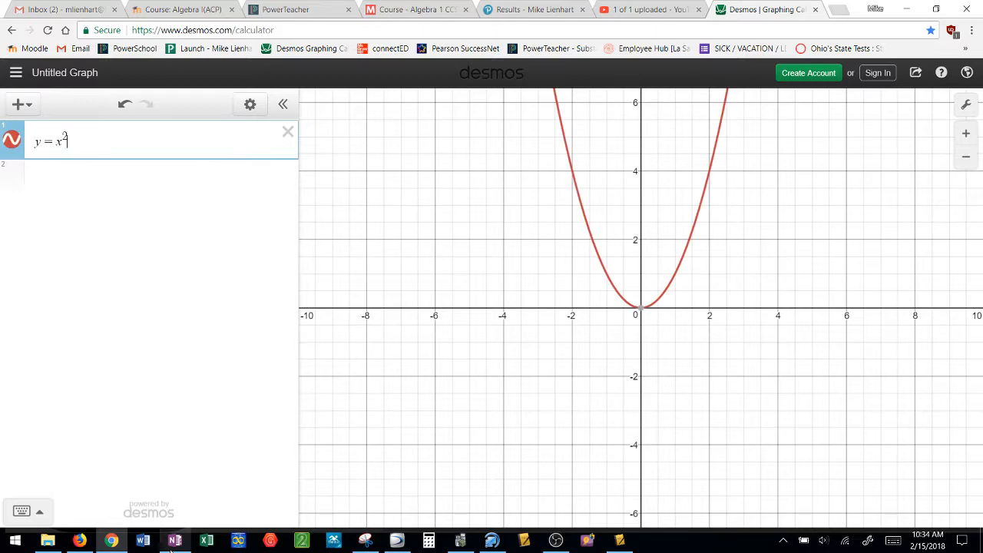
{"action": "left_click", "coordinate": [172, 545]}
{"action": "left_click", "coordinate": [172, 543]}
{"action": "key", "text": "Right"}
{"action": "type", "text": "-2x"}
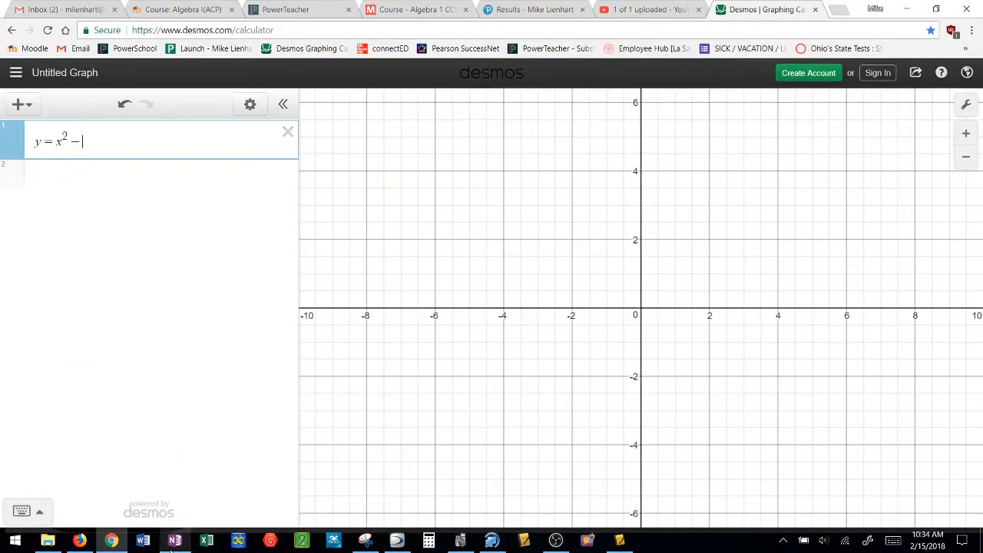
{"action": "type", "text": "+1"}
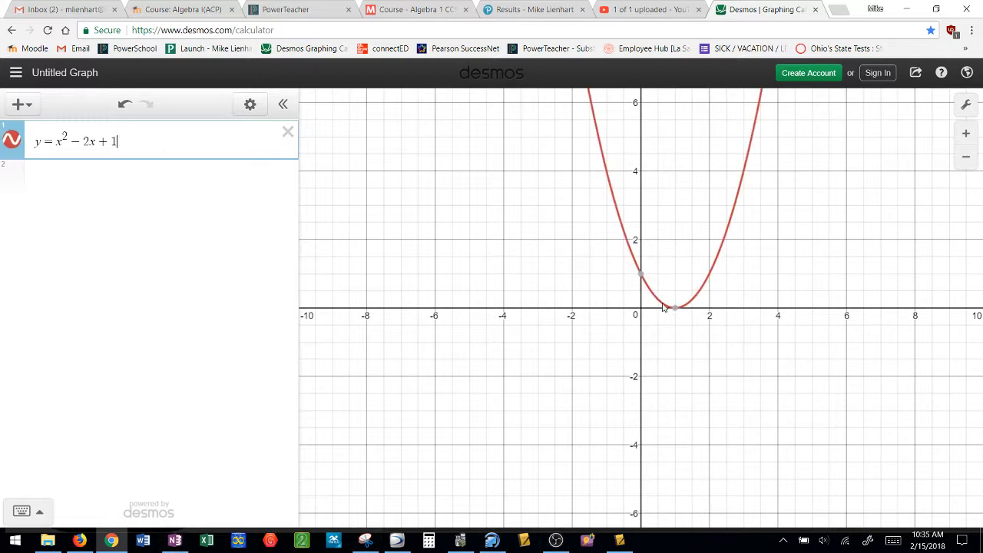
Check the graph's x-intercept, switch to OneNote and handwrite the circled solution x = 1 in red ink beneath problem 2
{"action": "mouse_move", "coordinate": [673, 311]}
{"action": "left_click", "coordinate": [175, 541]}
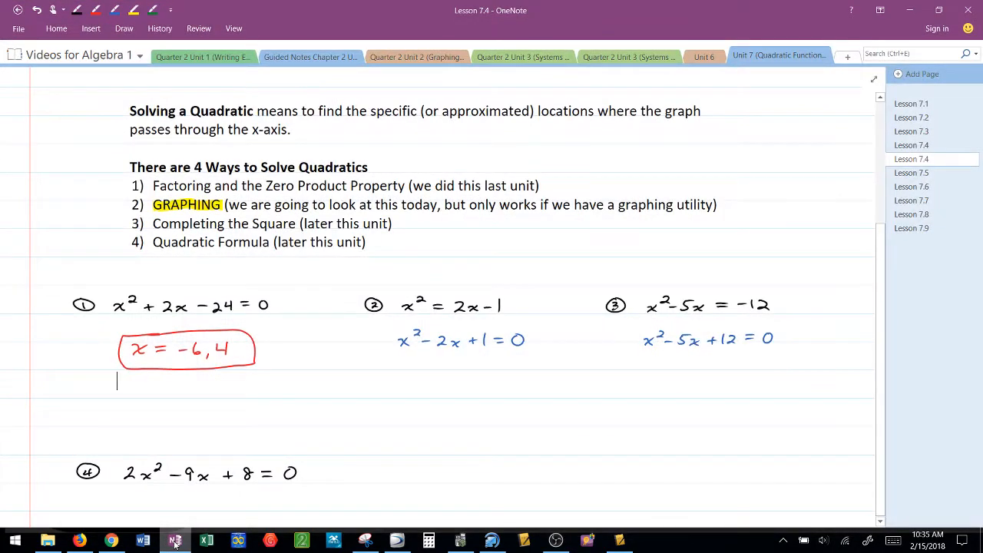
{"action": "left_click", "coordinate": [95, 10]}
{"action": "mouse_move", "coordinate": [419, 371]}
{"action": "left_mouse_down"}
{"action": "mouse_move", "coordinate": [418, 382]}
{"action": "mouse_move", "coordinate": [448, 373]}
{"action": "left_mouse_up"}
{"action": "mouse_move", "coordinate": [437, 379]}
{"action": "left_mouse_down"}
{"action": "mouse_move", "coordinate": [452, 380]}
{"action": "mouse_move", "coordinate": [416, 350]}
{"action": "left_mouse_up"}
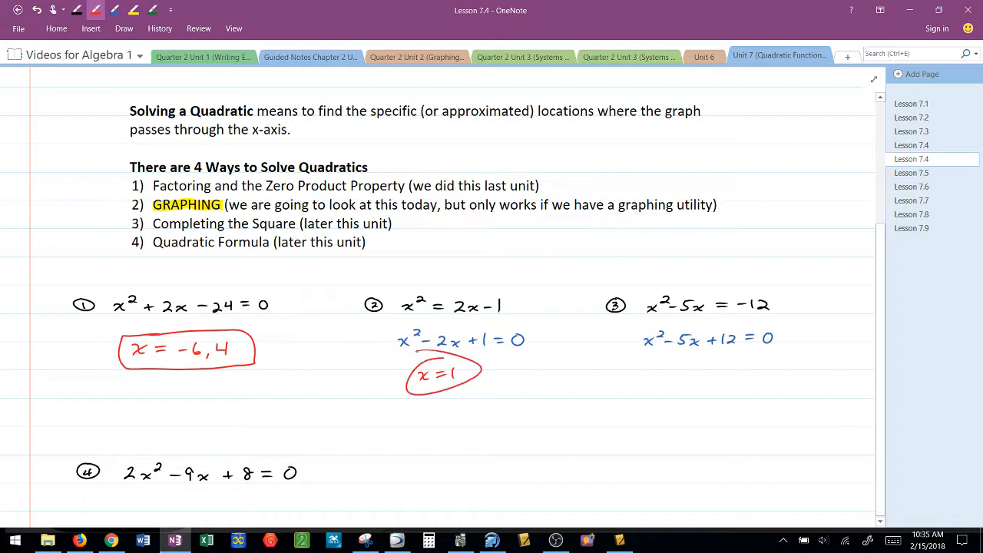
{"action": "key", "text": "Escape"}
Switch back to Desmos in Chrome and clear the second problem's equation from the first expression line
{"action": "left_click", "coordinate": [109, 542]}
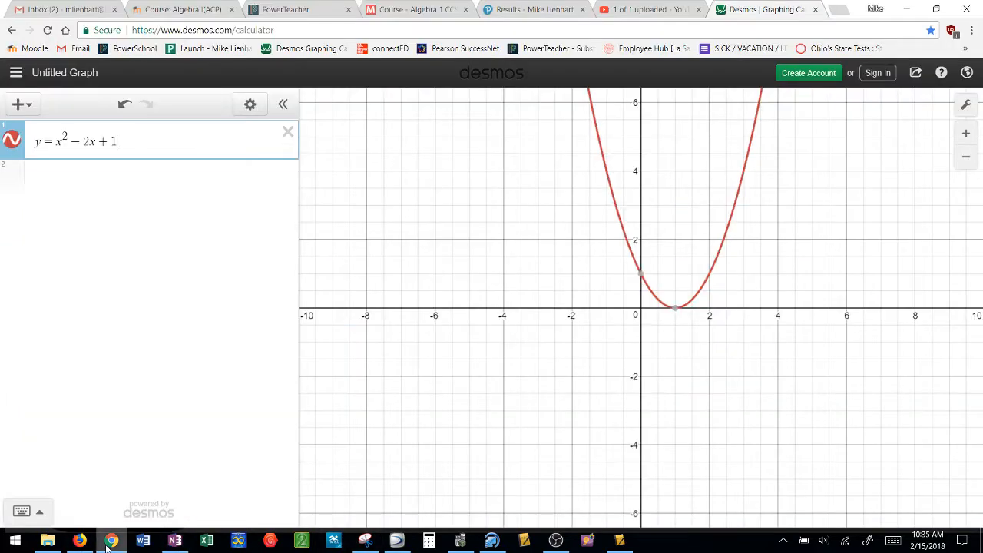
{"action": "key", "text": "BackSpace"}
{"action": "key", "text": "BackSpace"}
{"action": "key", "text": "BackSpace"}
{"action": "key", "text": "BackSpace"}
{"action": "key", "text": "BackSpace"}
{"action": "key", "text": "BackSpace"}
{"action": "key", "text": "BackSpace"}
{"action": "key", "text": "BackSpace"}
{"action": "key", "text": "BackSpace"}
{"action": "key", "text": "BackSpace"}
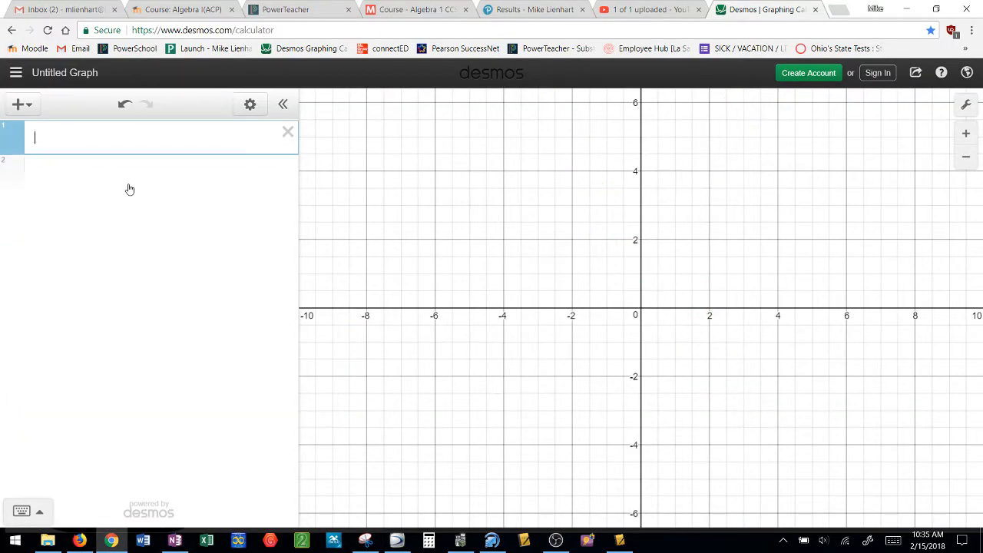
Graph the third problem as y = x² − 5x + 12, checking its rearranged equation in the OneNote notes
{"action": "type", "text": "y=x"}
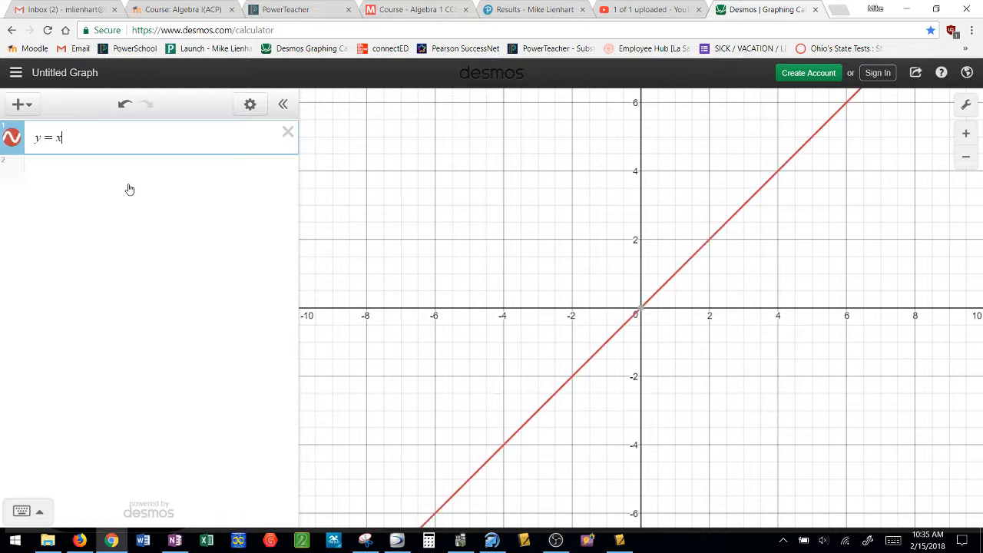
{"action": "type", "text": "^2"}
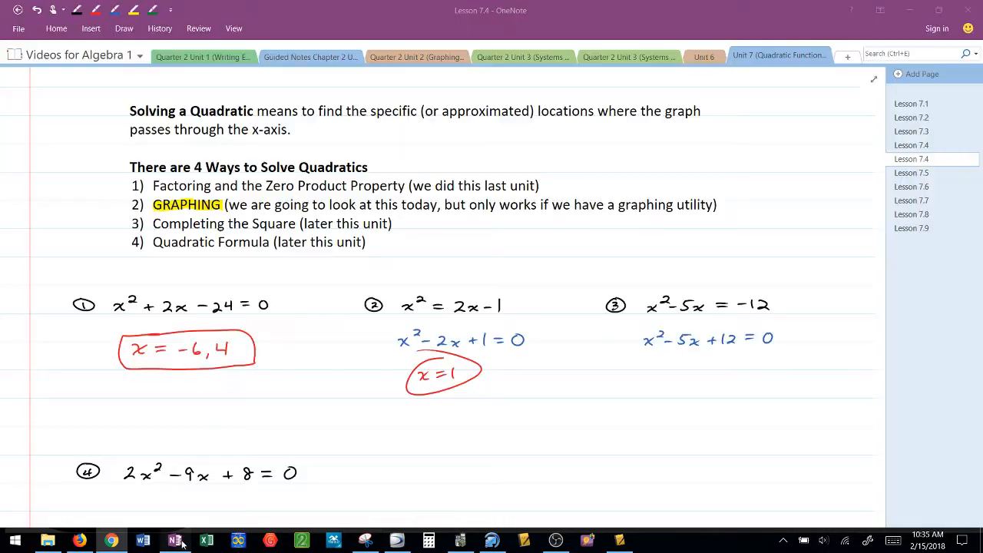
{"action": "left_click", "coordinate": [182, 542]}
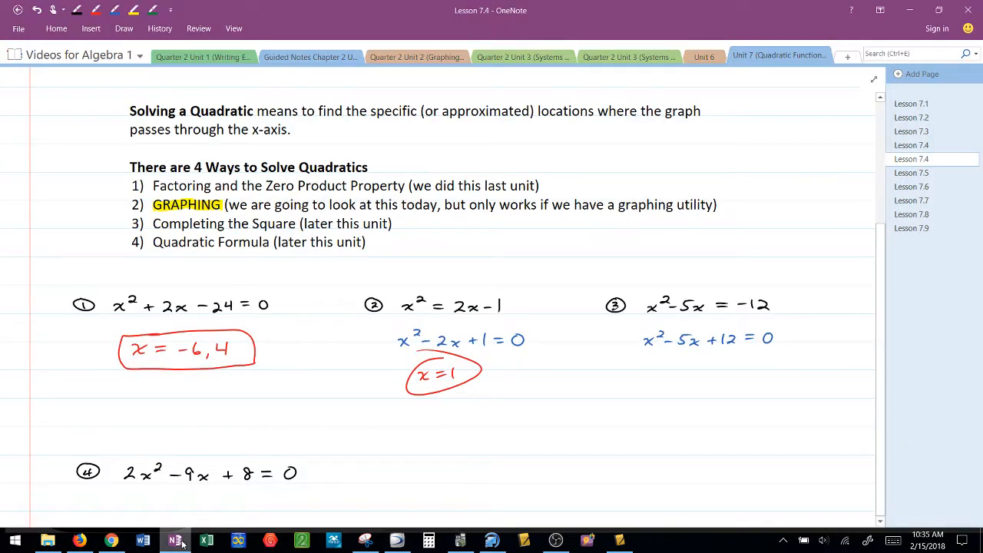
{"action": "left_click", "coordinate": [182, 541]}
{"action": "type", "text": "- 5"}
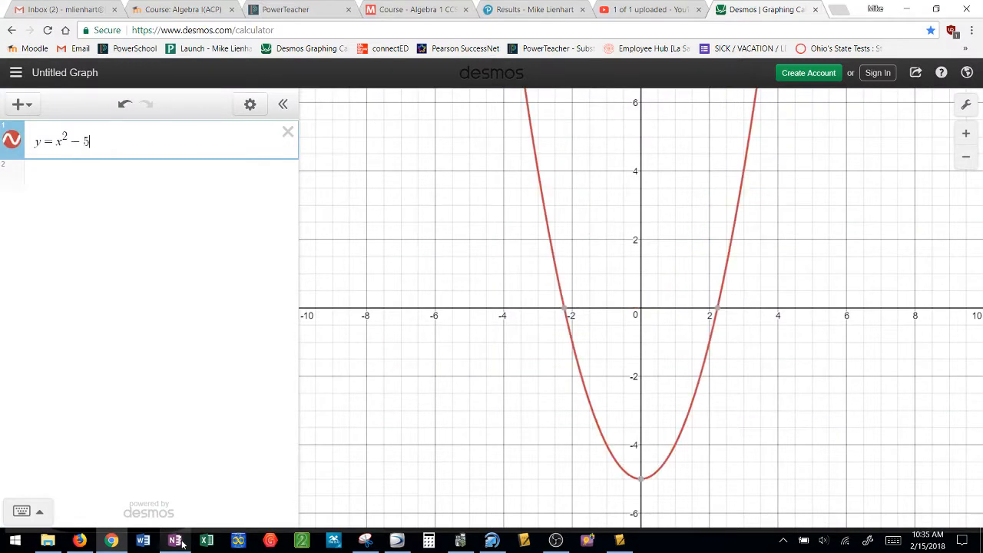
{"action": "type", "text": "x + 12"}
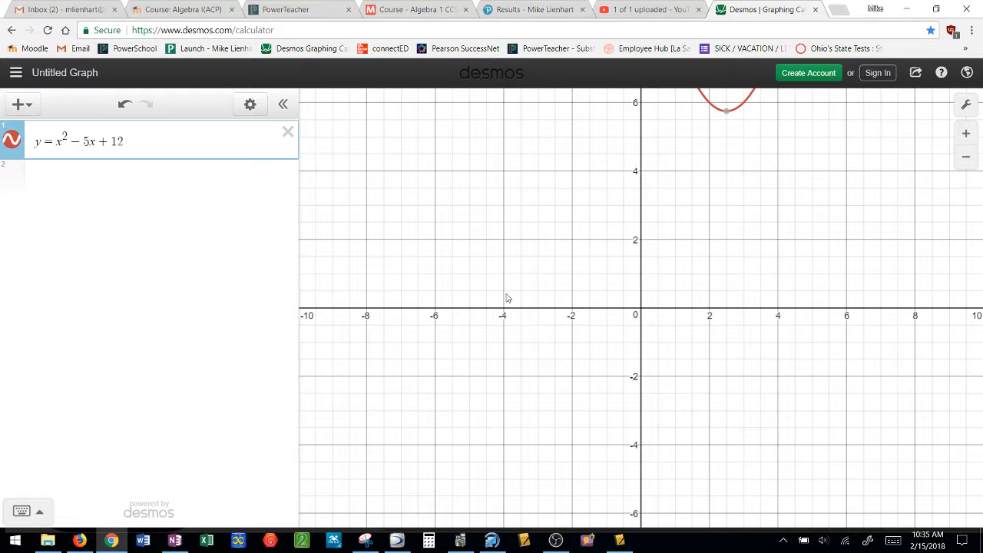
{"action": "left_click", "coordinate": [966, 158]}
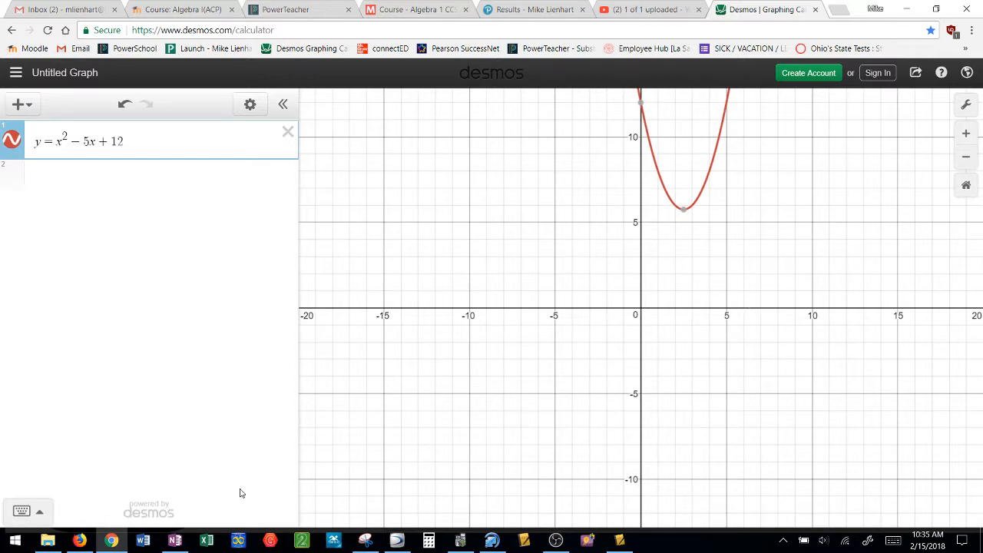
Switch to OneNote and handwrite "No Solution" in red ink beneath problem 3
{"action": "left_click", "coordinate": [177, 542]}
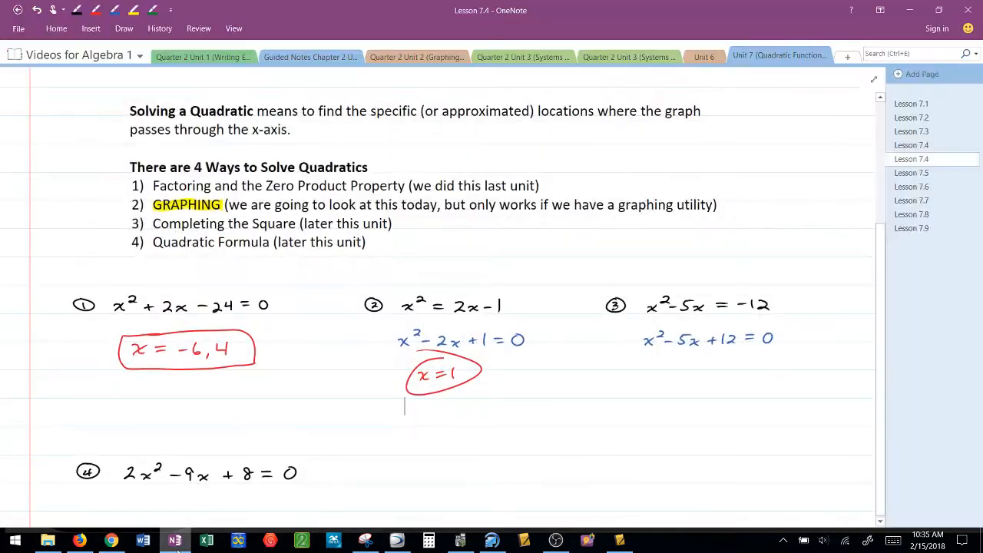
{"action": "mouse_move", "coordinate": [656, 380]}
{"action": "left_mouse_down"}
{"action": "mouse_move", "coordinate": [656, 365]}
{"action": "mouse_move", "coordinate": [709, 380]}
{"action": "left_mouse_up"}
{"action": "left_click_drag", "start_coordinate": [713, 371], "coordinate": [732, 371]}
{"action": "left_click_drag", "start_coordinate": [734, 371], "coordinate": [746, 376]}
{"action": "mouse_move", "coordinate": [748, 380]}
{"action": "left_mouse_down"}
{"action": "mouse_move", "coordinate": [754, 372]}
{"action": "mouse_move", "coordinate": [761, 380]}
{"action": "left_mouse_up"}
Bring problem 4 into view in the notes, and clear the third problem's equation in Desmos
{"action": "scroll", "coordinate": [761, 354], "scroll_direction": "down", "scroll_amount": 7}
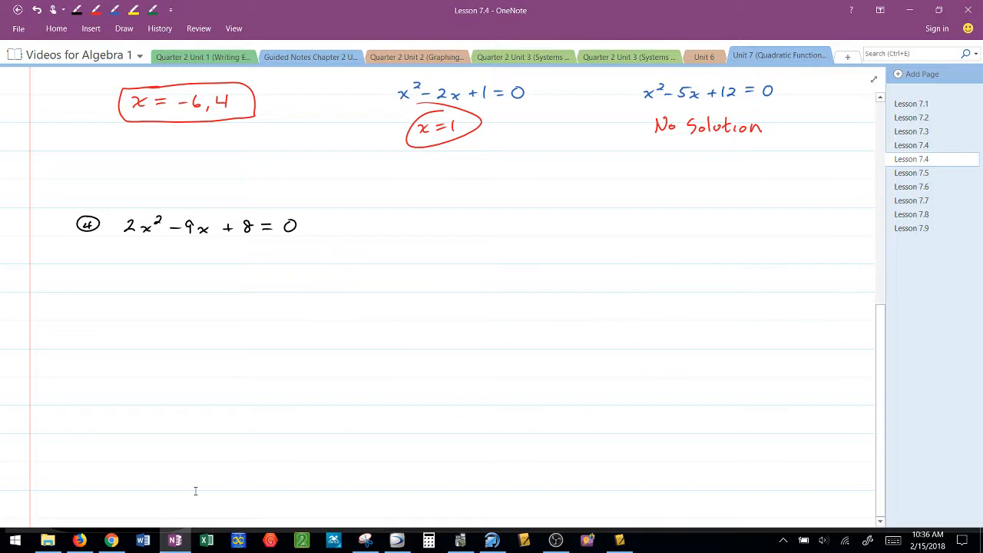
{"action": "left_click", "coordinate": [111, 540]}
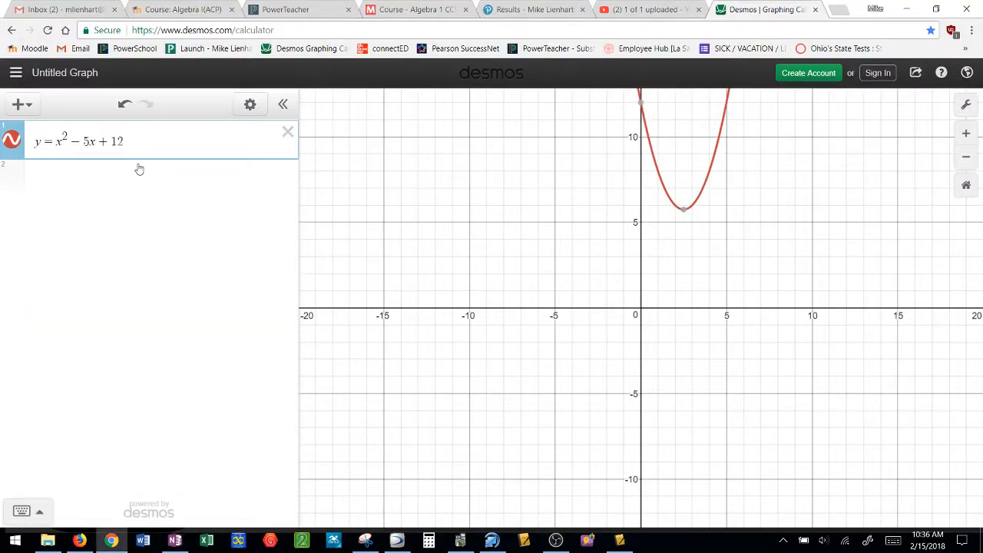
{"action": "key", "text": "ctrl+a"}
{"action": "key", "text": "BackSpace"}
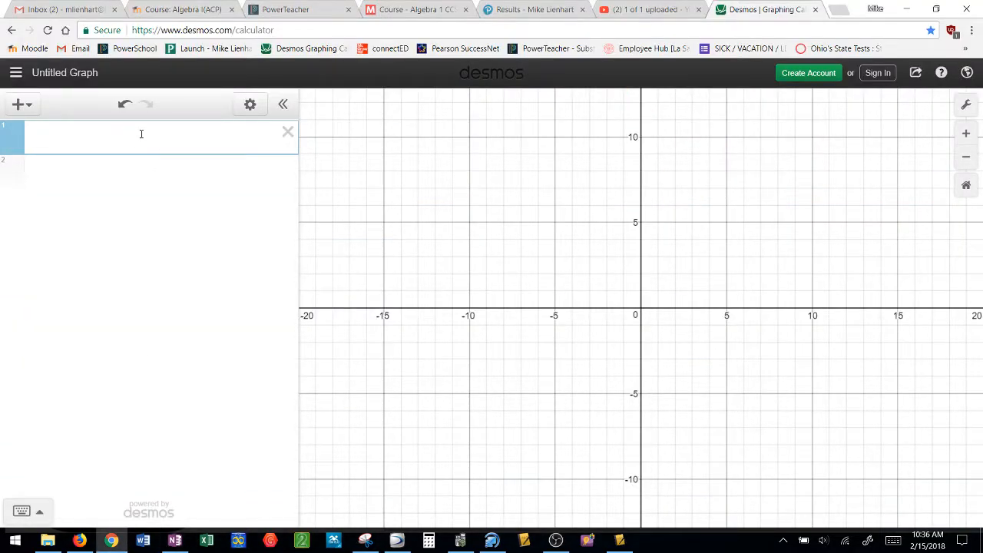
Graph the fourth problem as y = 2x² − 9x + 8, checking its equation in the OneNote notes
{"action": "type", "text": "y=2x"}
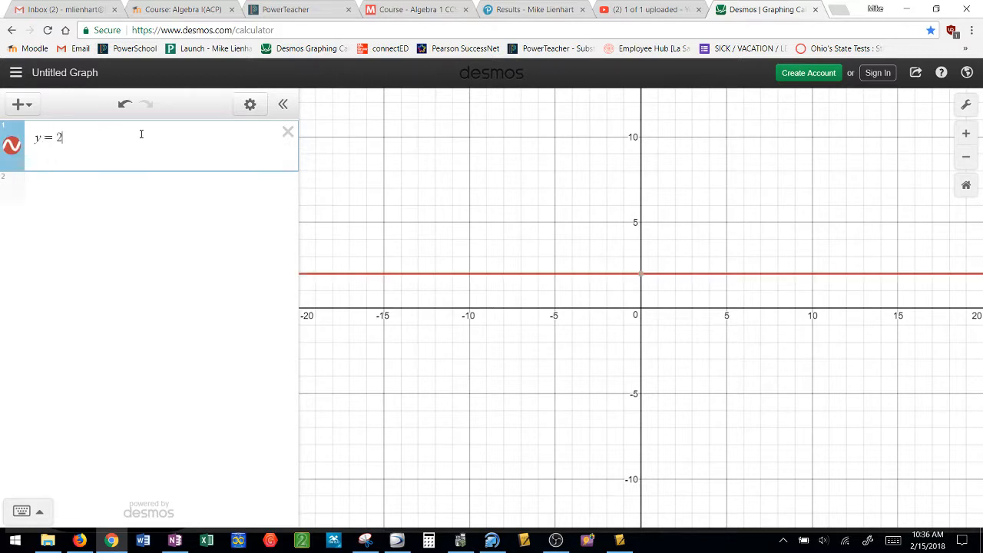
{"action": "type", "text": "^2"}
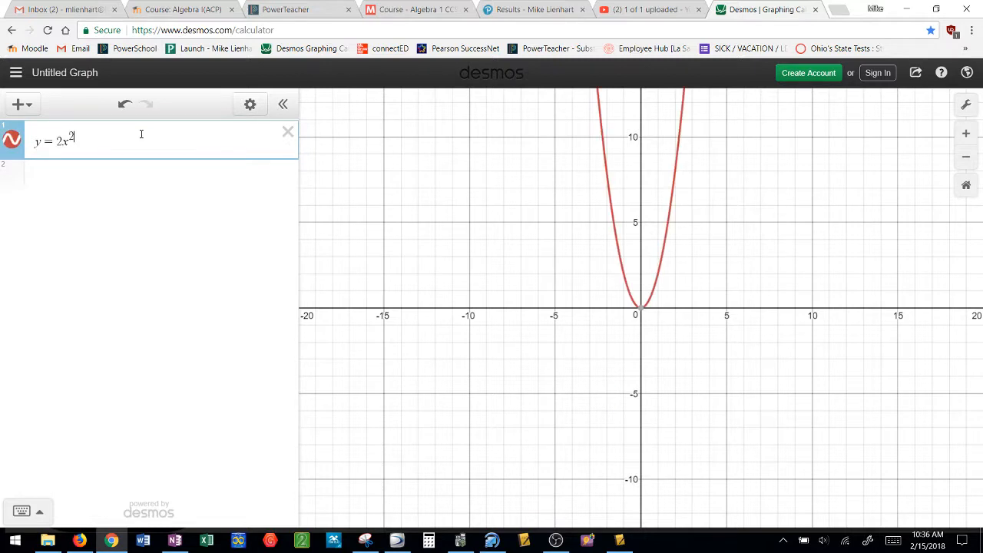
{"action": "left_click", "coordinate": [176, 541]}
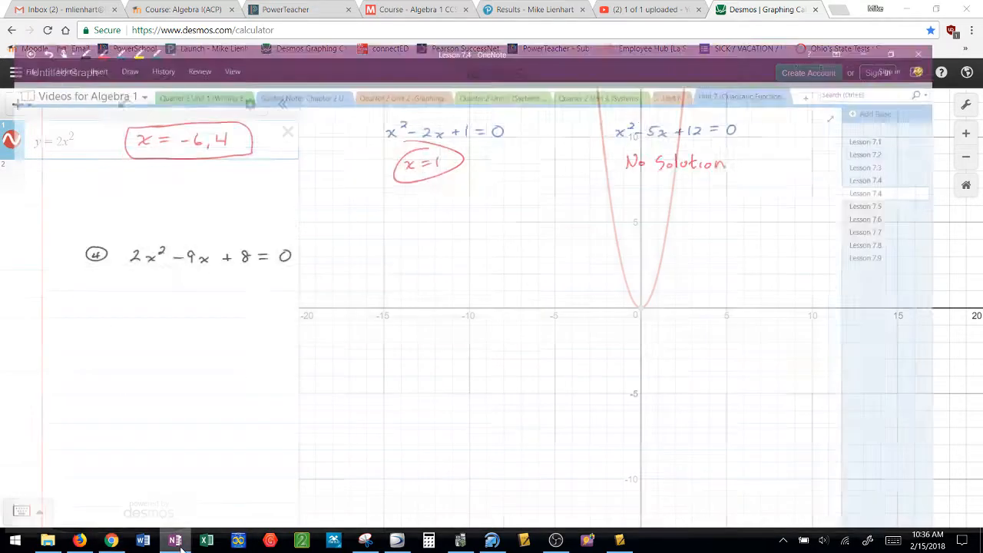
{"action": "left_click", "coordinate": [178, 541]}
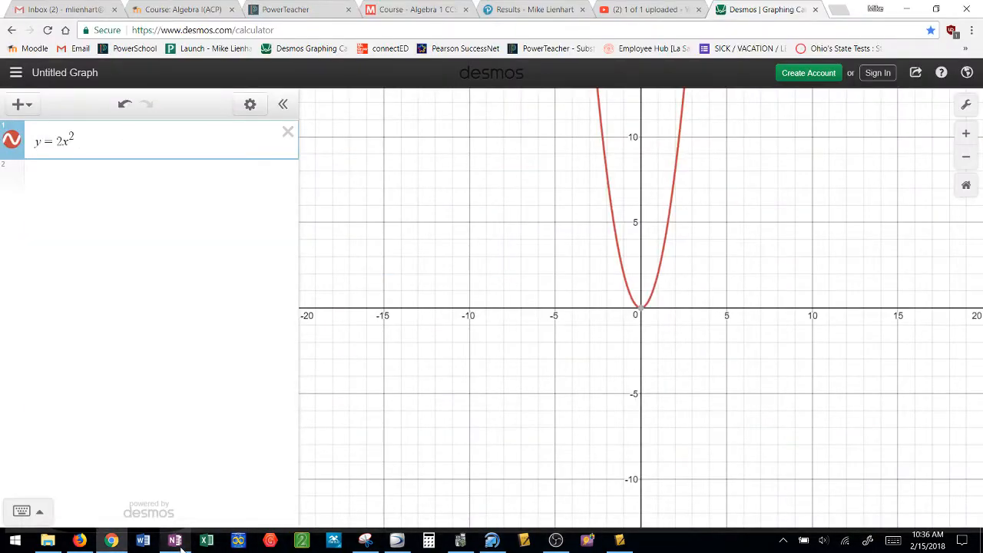
{"action": "type", "text": "-9x+"}
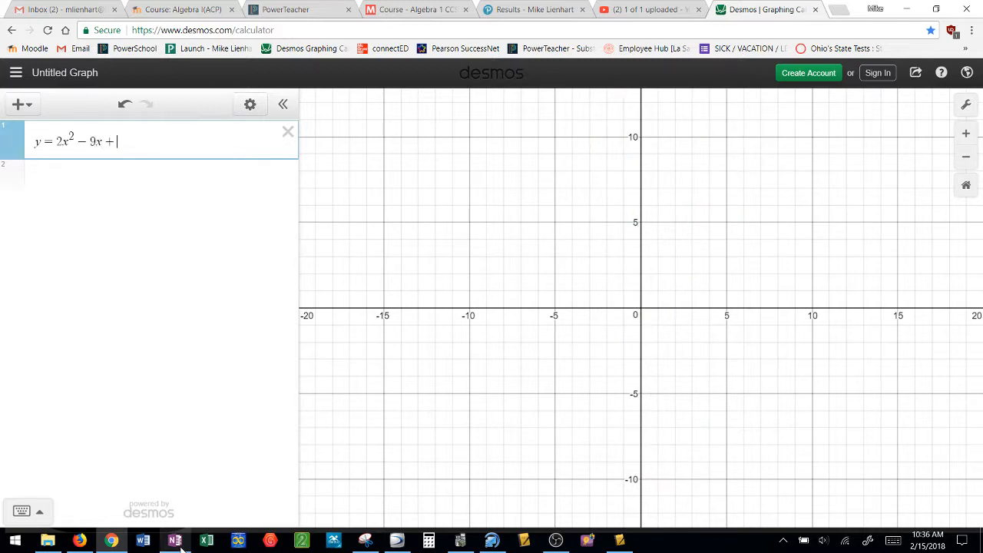
{"action": "type", "text": "8"}
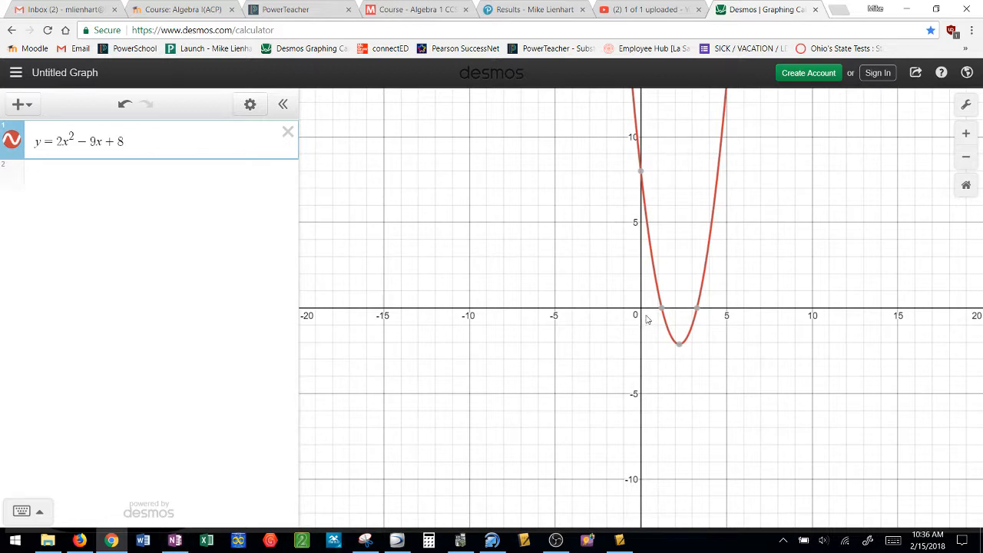
Read the graph's smaller x-intercept, switch to OneNote and handwrite "x = 1.2," in red ink beneath problem 4
{"action": "mouse_move", "coordinate": [665, 313]}
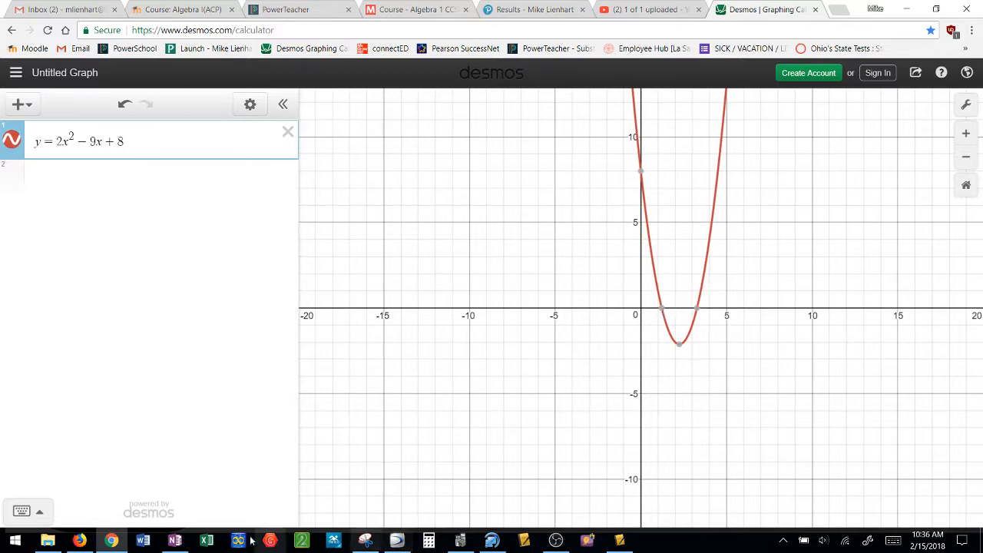
{"action": "left_click", "coordinate": [175, 540]}
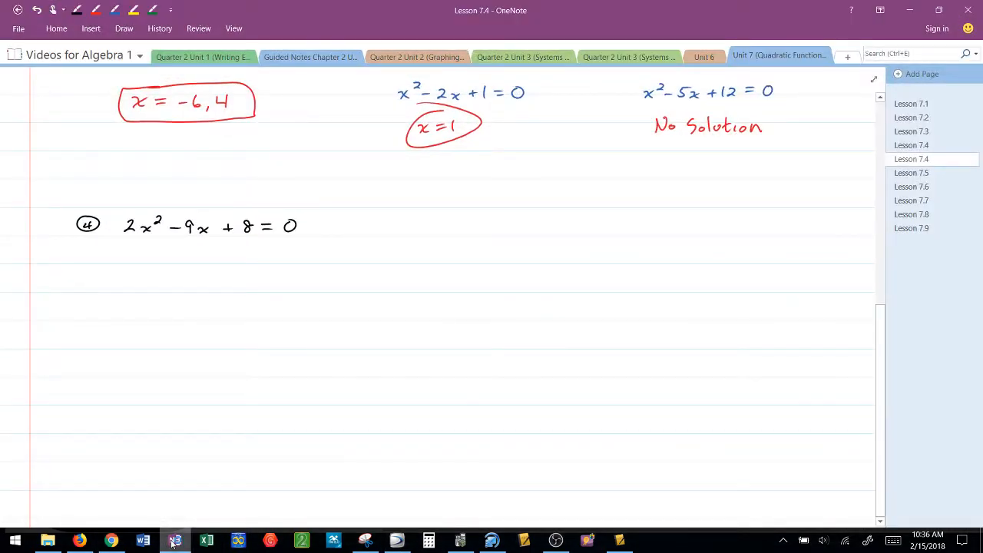
{"action": "left_click", "coordinate": [95, 9]}
{"action": "left_click_drag", "start_coordinate": [138, 263], "coordinate": [196, 272]}
{"action": "left_click", "coordinate": [178, 268]}
{"action": "left_click", "coordinate": [182, 272]}
{"action": "left_click_drag", "start_coordinate": [204, 268], "coordinate": [202, 276]}
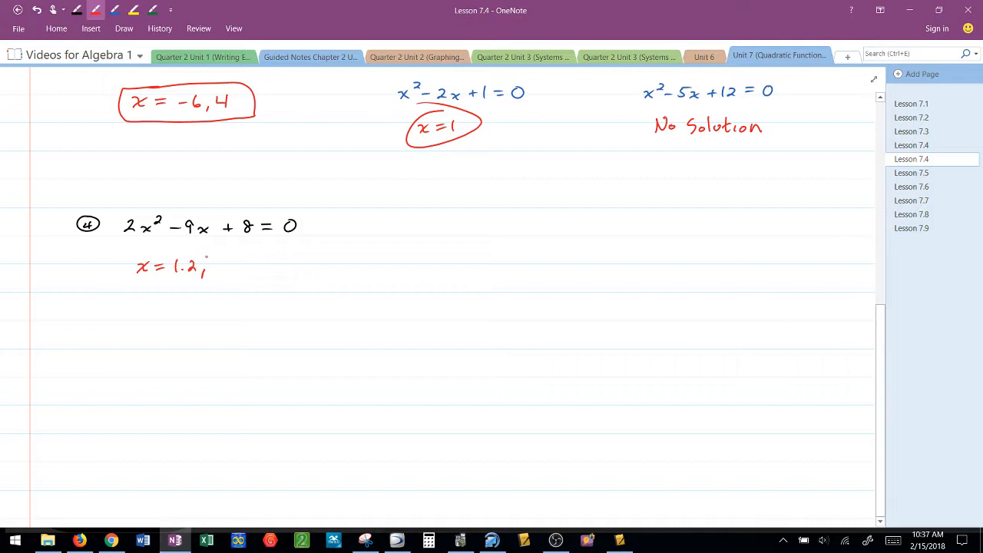
Check the larger x-intercept in Desmos and add 3.3 in red ink to problem 4's solution in OneNote
{"action": "left_click", "coordinate": [171, 547]}
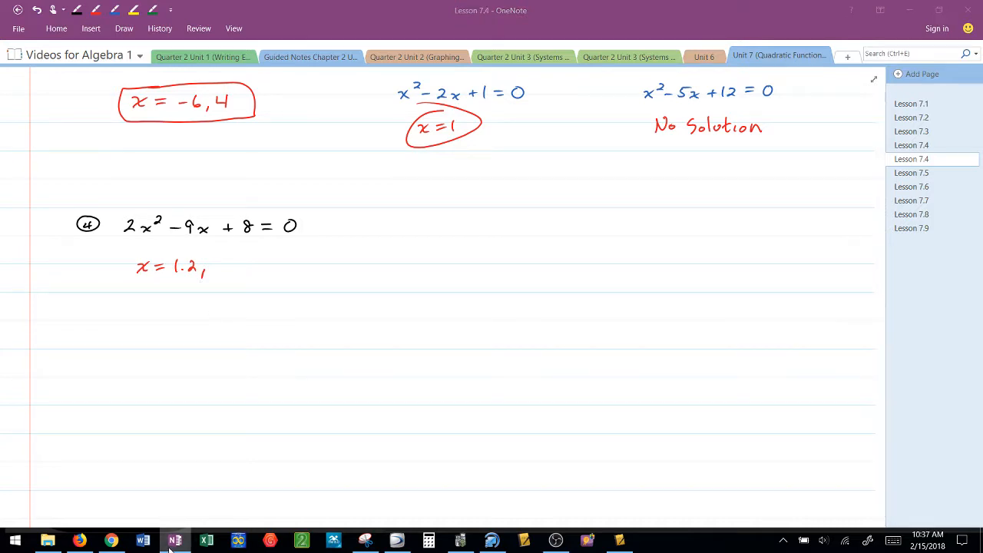
{"action": "mouse_move", "coordinate": [697, 313]}
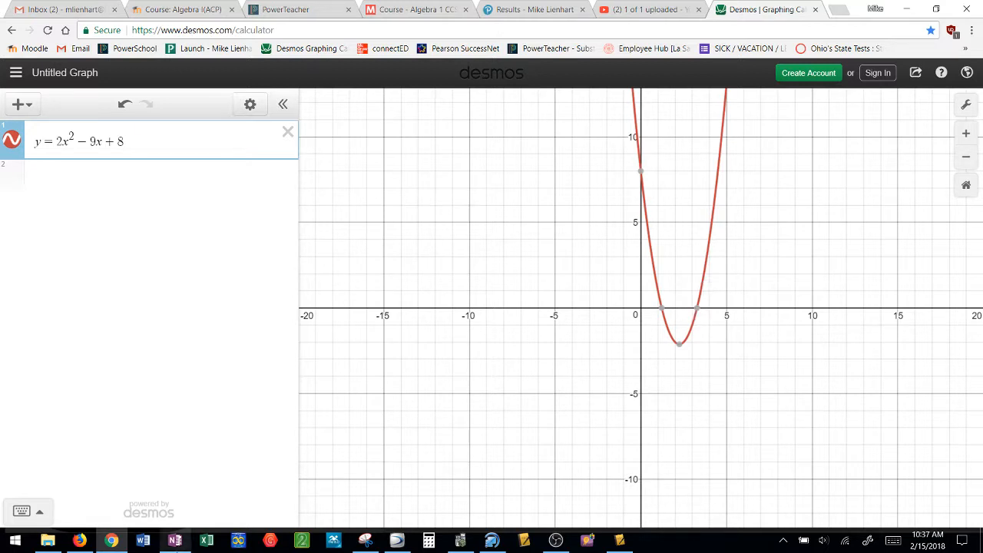
{"action": "left_click", "coordinate": [175, 540]}
{"action": "left_click", "coordinate": [95, 10]}
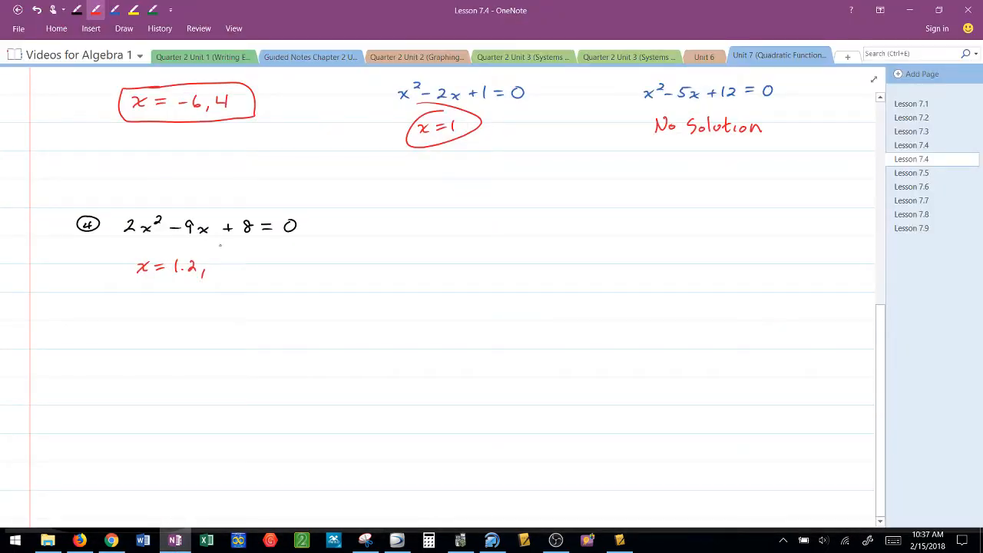
{"action": "mouse_move", "coordinate": [214, 260]}
{"action": "left_mouse_down"}
{"action": "mouse_move", "coordinate": [216, 271]}
{"action": "mouse_move", "coordinate": [241, 265]}
{"action": "mouse_move", "coordinate": [234, 274]}
{"action": "left_mouse_up"}
{"action": "left_click", "coordinate": [225, 270]}
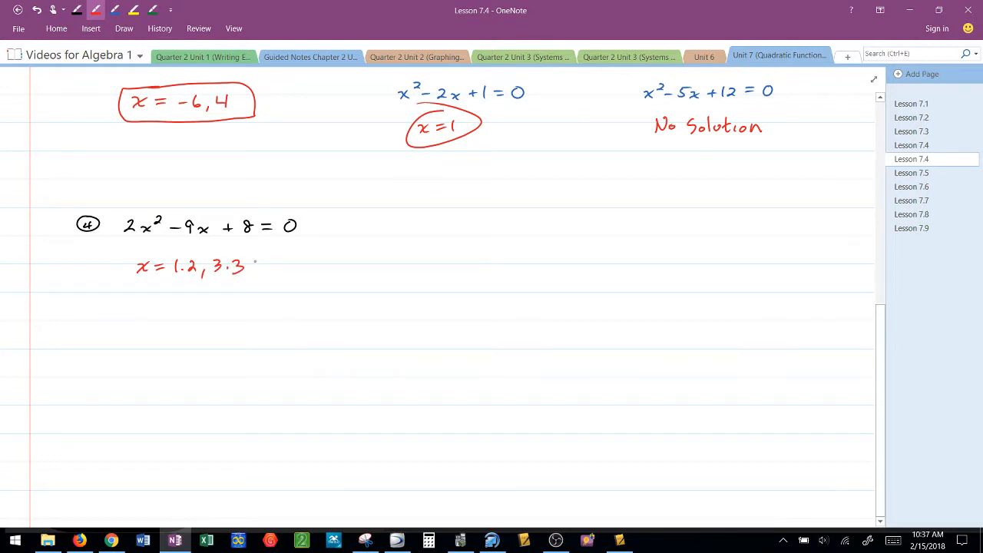
{"action": "key", "text": "Escape"}
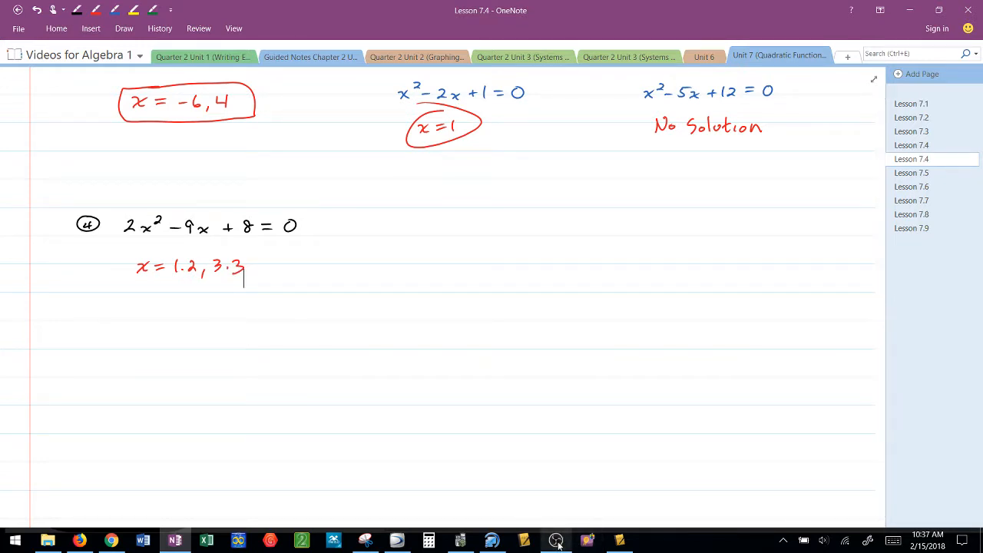
{"action": "mouse_move", "coordinate": [558, 546]}
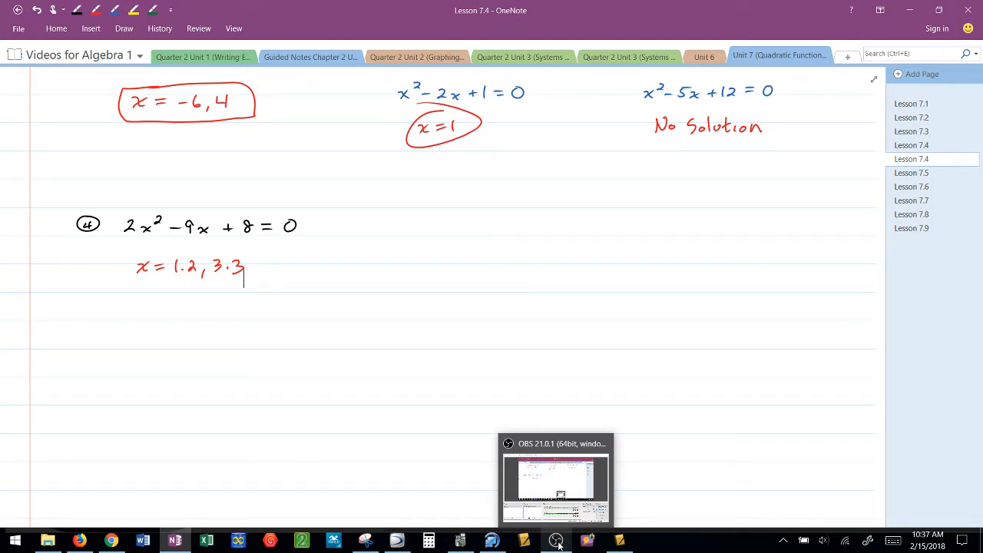
{"action": "left_click", "coordinate": [558, 543]}
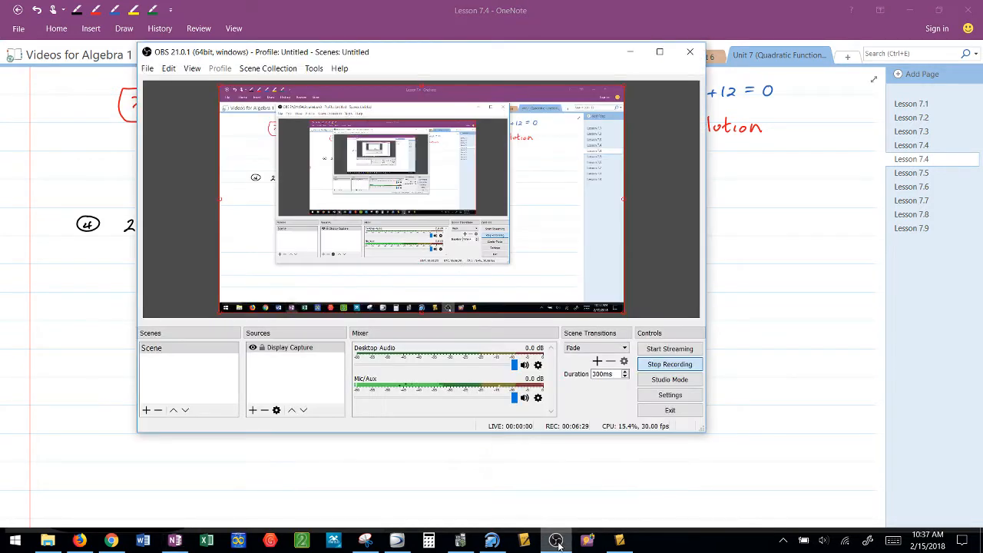